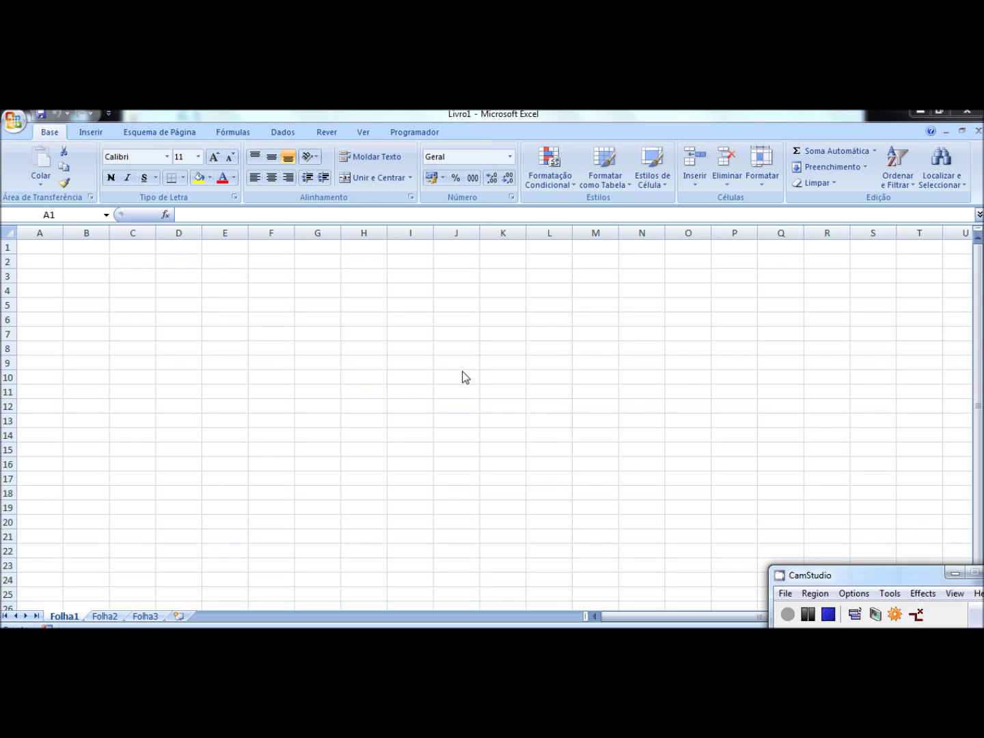
# Step: Browse sheets Folha2 and Folha3, then return to Folha1
pyautogui.click(104, 617)
pyautogui.click(146, 617)
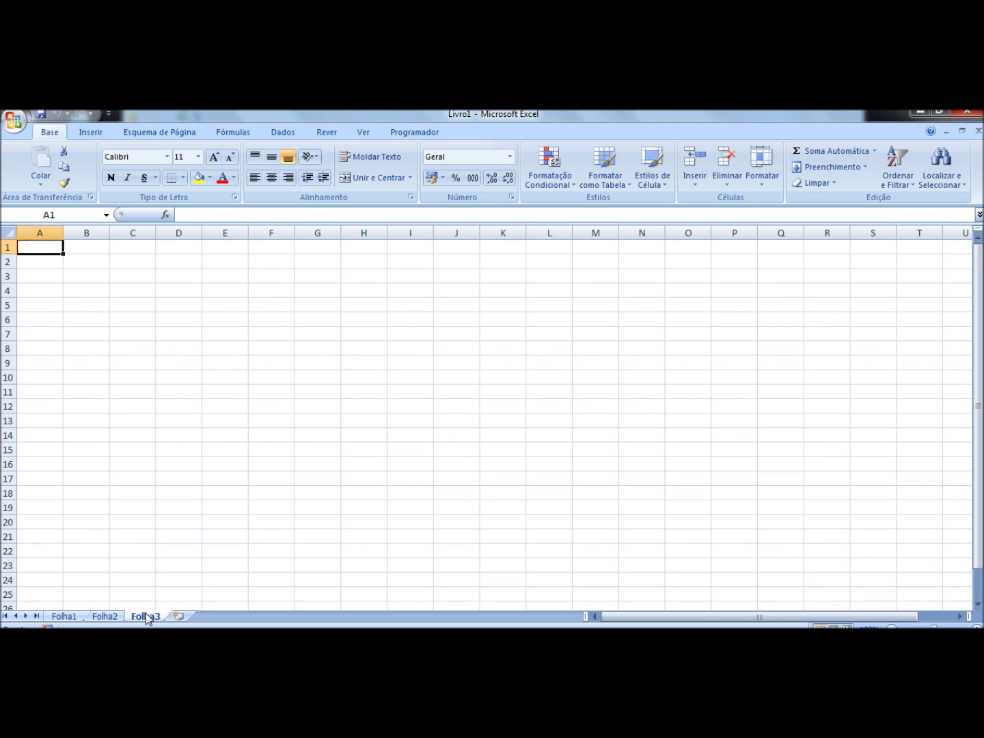
pyautogui.click(105, 617)
pyautogui.click(64, 617)
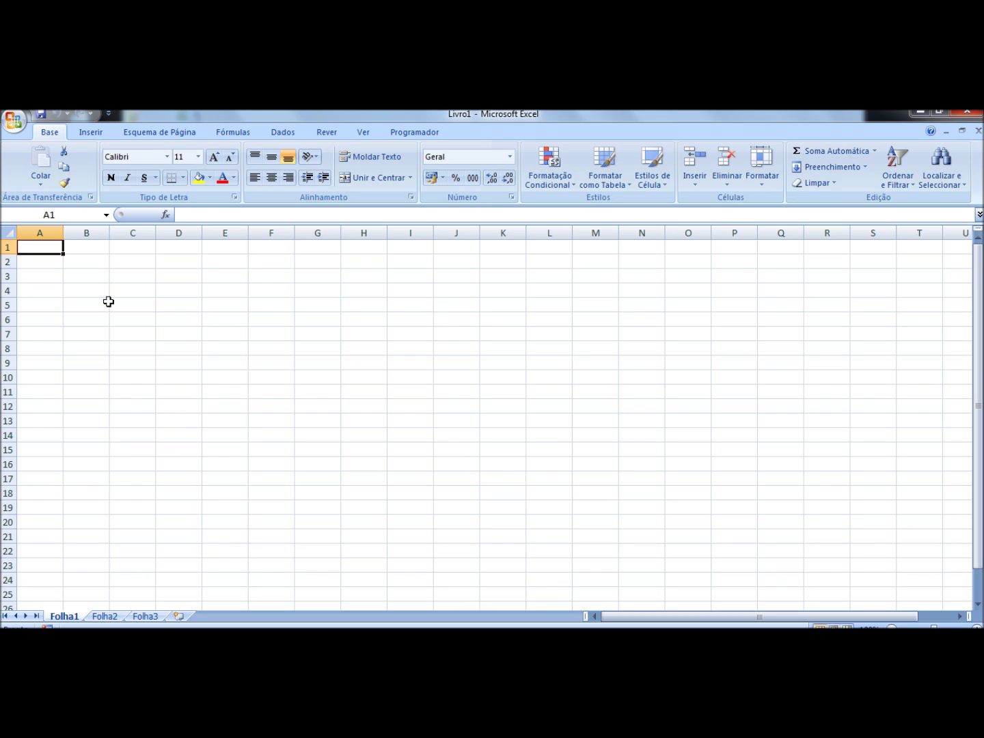
# Step: Practise selecting whole columns B, C, D, E and rows 3 and 6
pyautogui.click(87, 233)
pyautogui.click(127, 231)
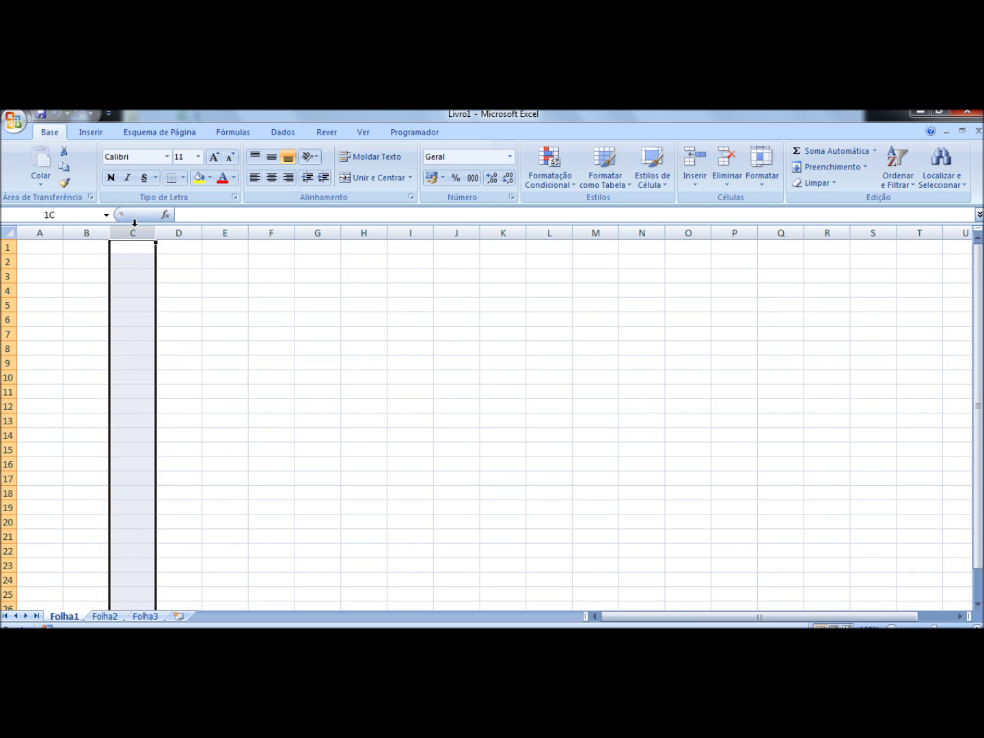
pyautogui.click(9, 276)
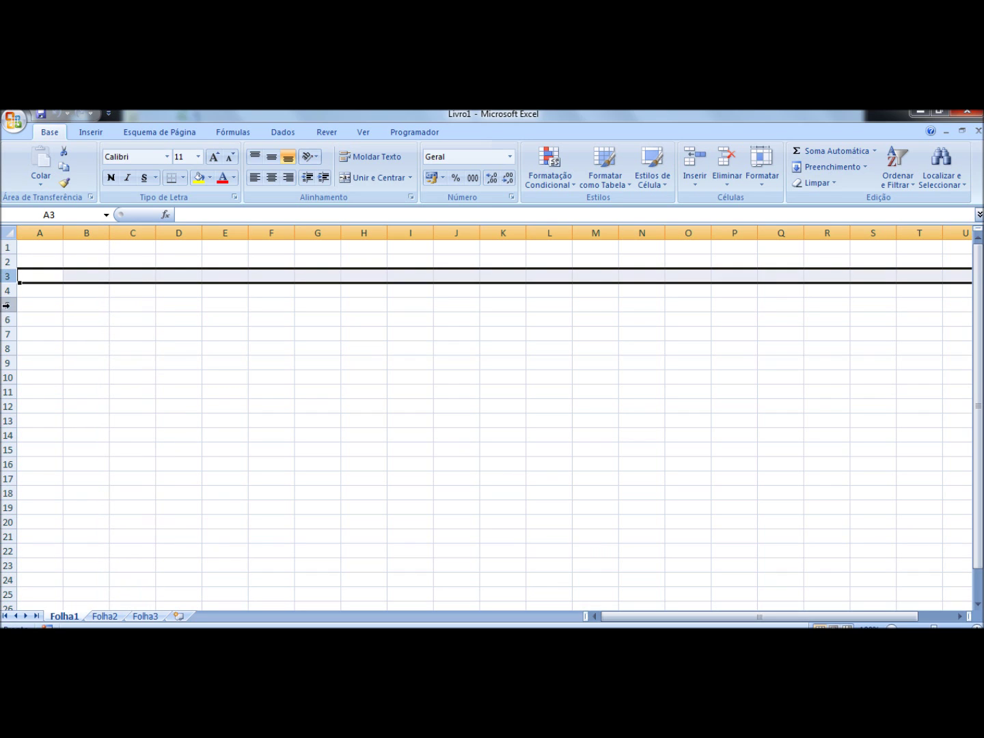
pyautogui.click(5, 320)
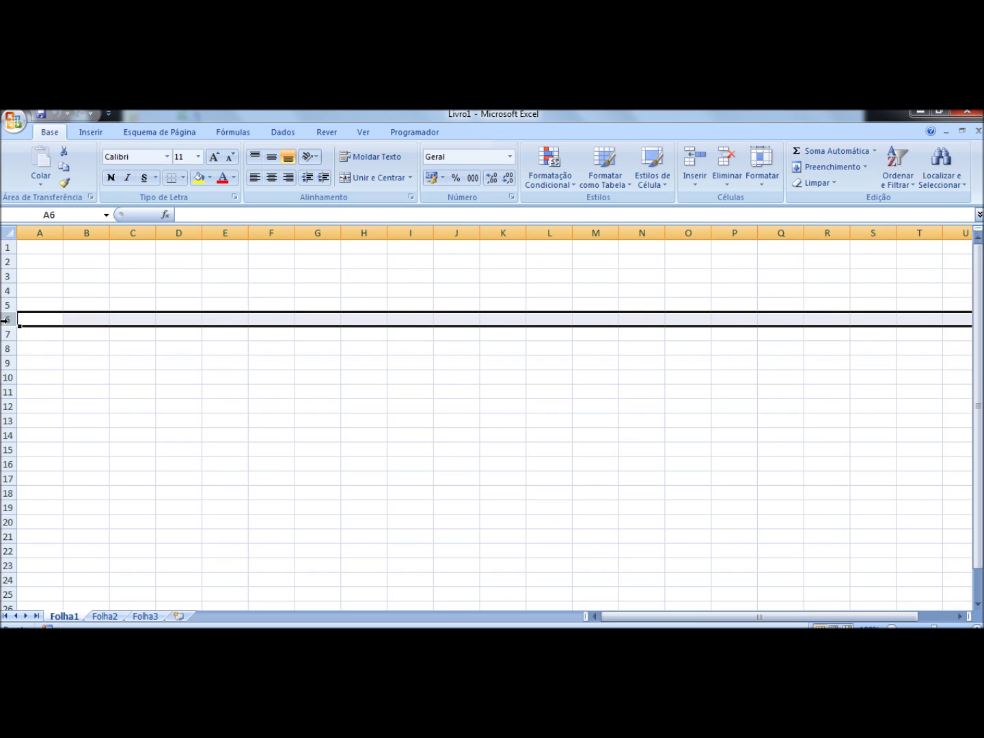
pyautogui.click(87, 233)
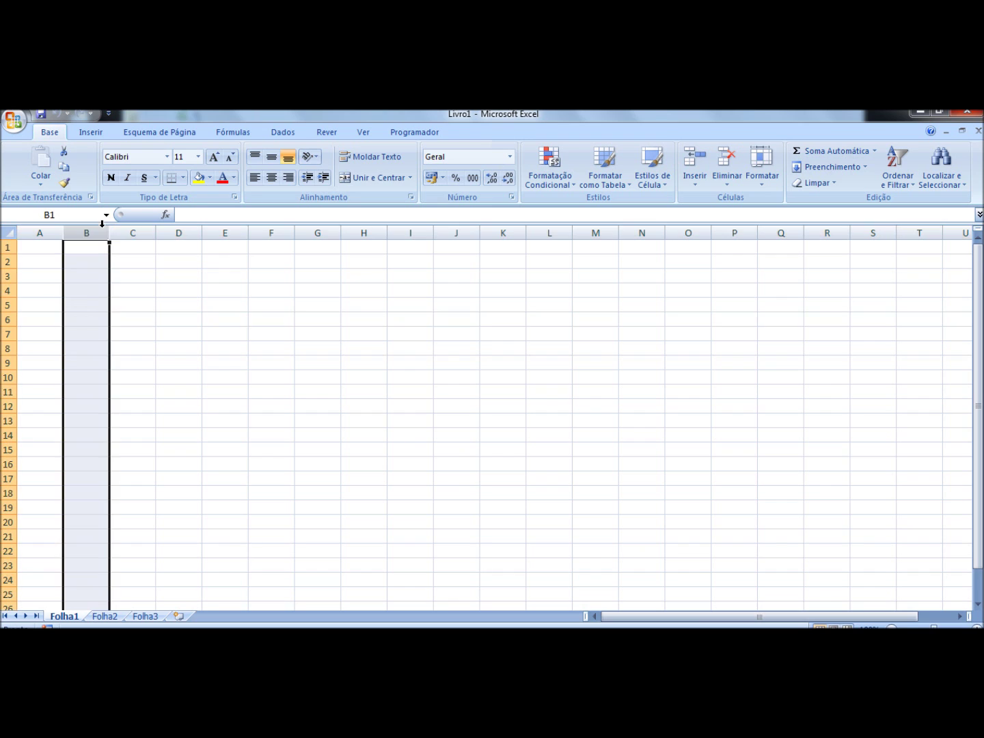
pyautogui.click(174, 229)
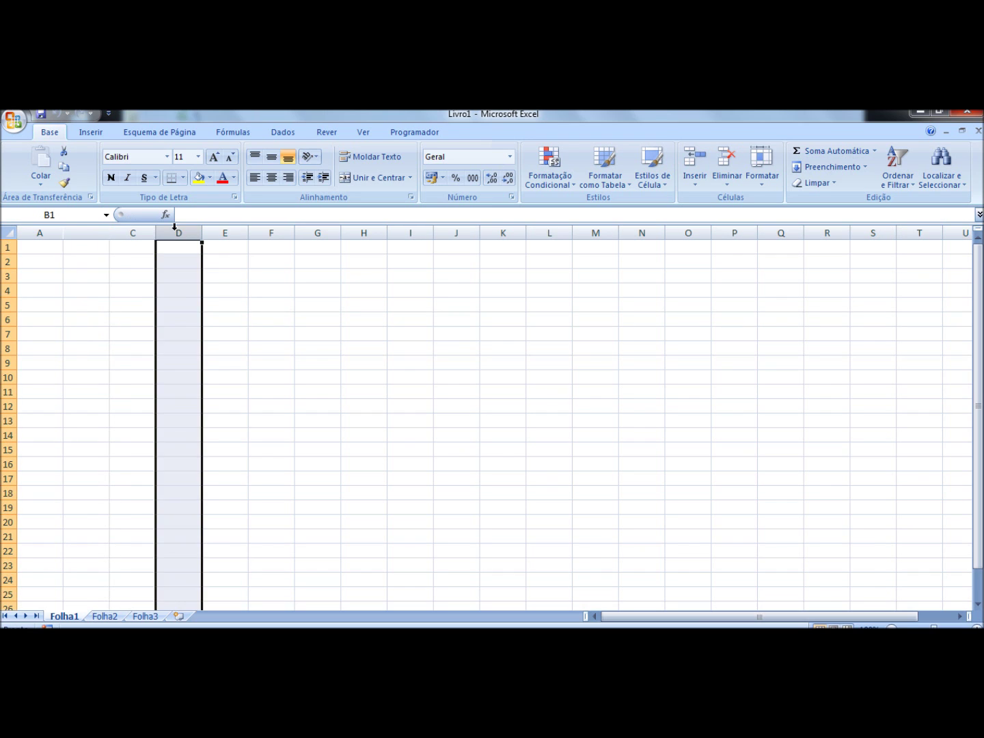
pyautogui.click(228, 230)
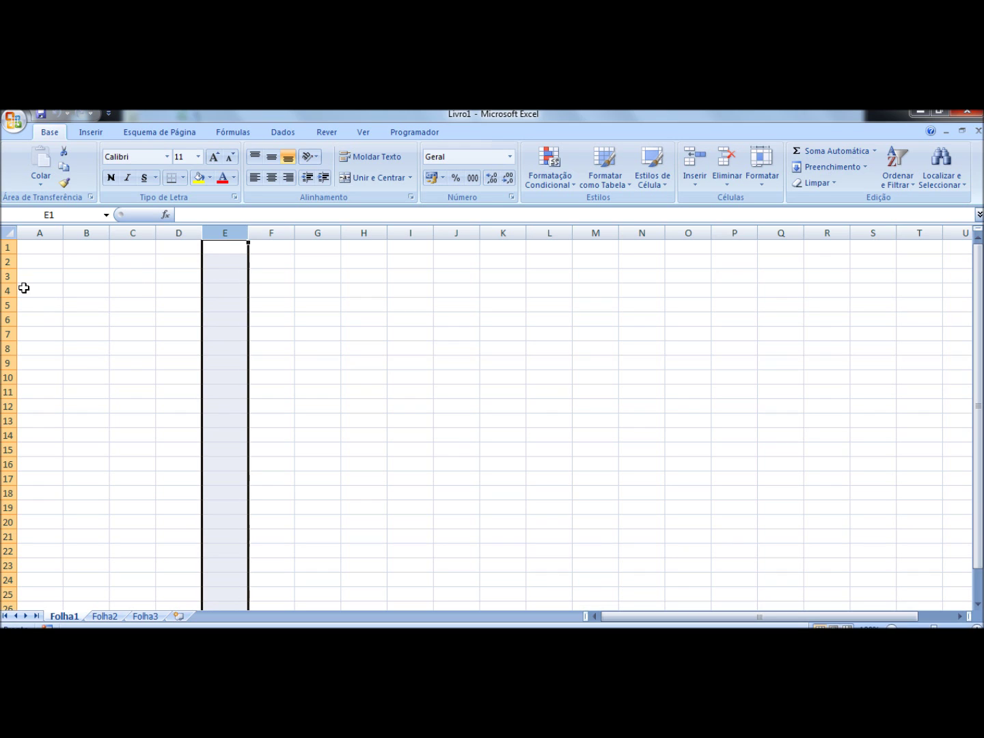
# Step: Practise selecting rows 4, 6, 8, cell C5, and ranges A2:A4 and C3:D4
pyautogui.click(3, 290)
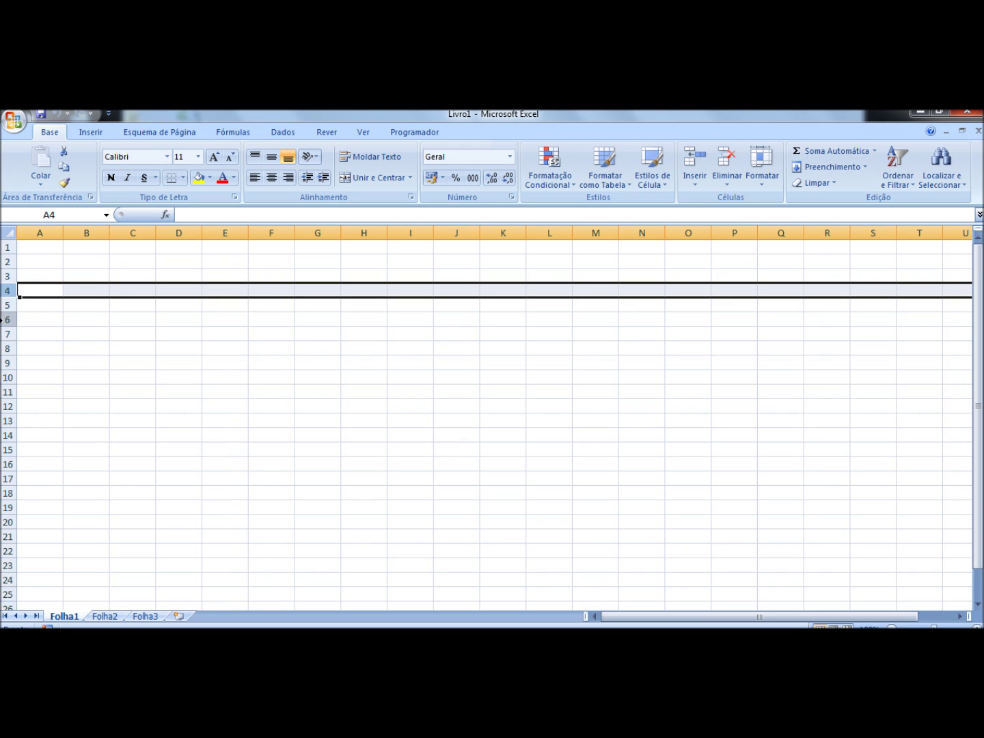
pyautogui.click(4, 319)
pyautogui.click(4, 348)
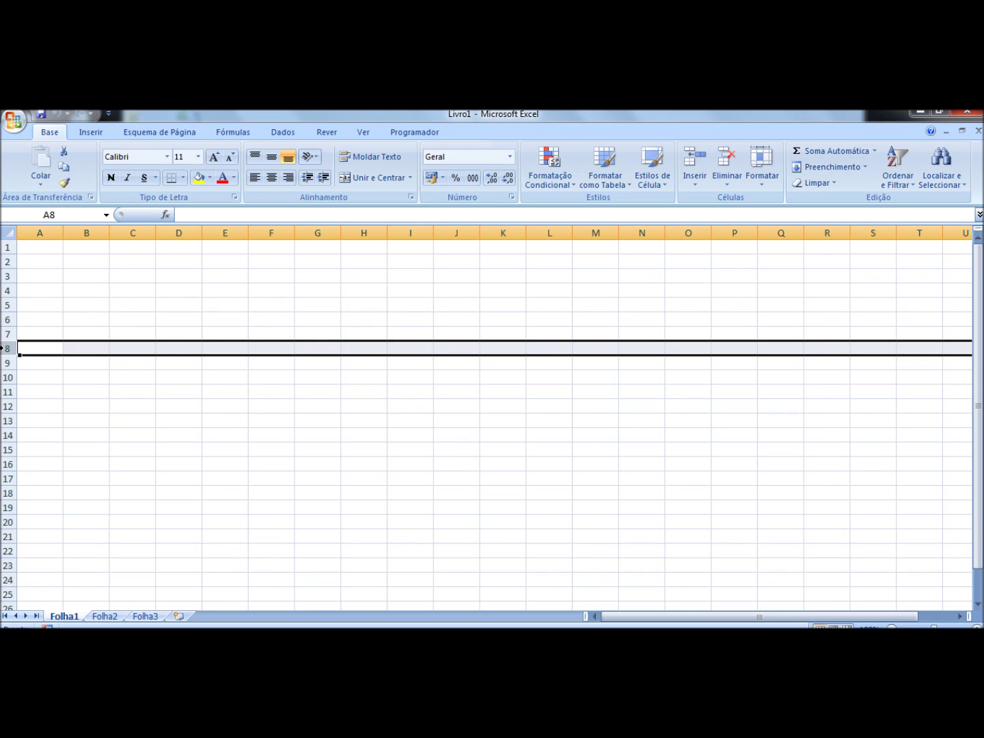
pyautogui.click(126, 301)
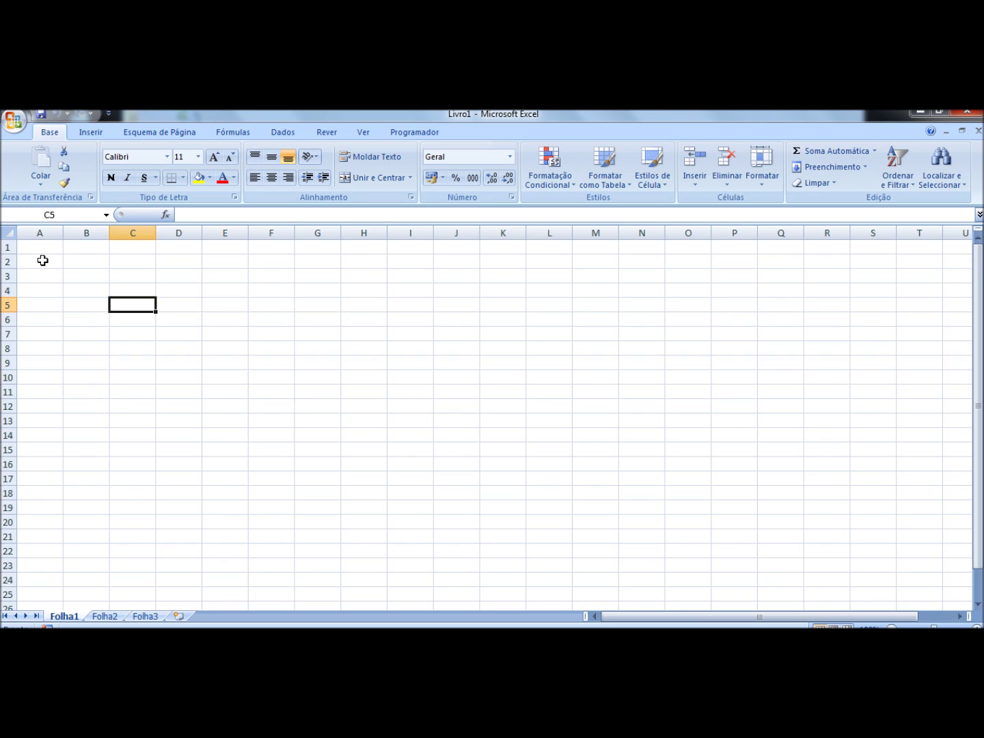
pyautogui.moveTo(43, 260); pyautogui.dragTo(45, 289)
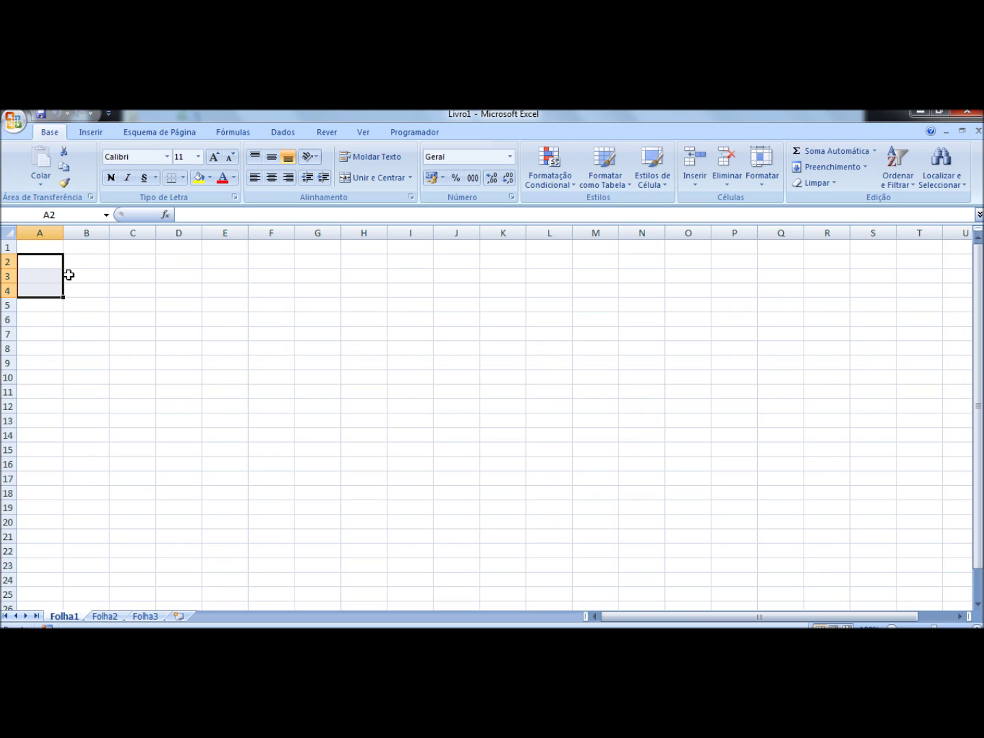
pyautogui.moveTo(143, 275); pyautogui.dragTo(172, 291)
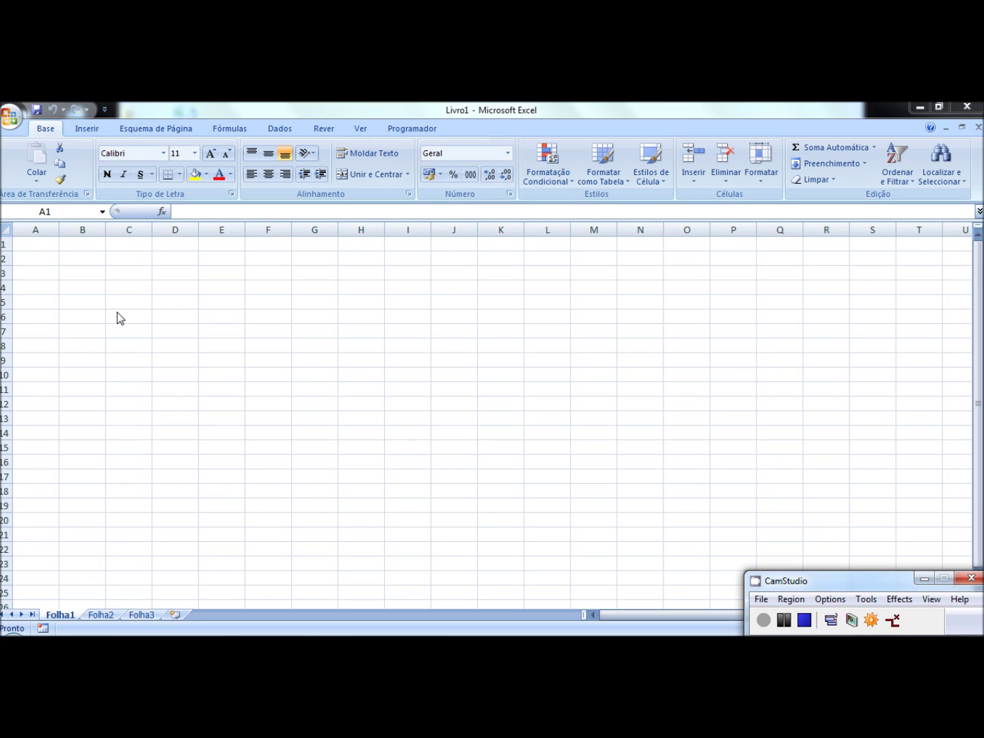
# Step: Enter the headings Nº, Nome and teste 1 in A4:C4
pyautogui.click(31, 287)
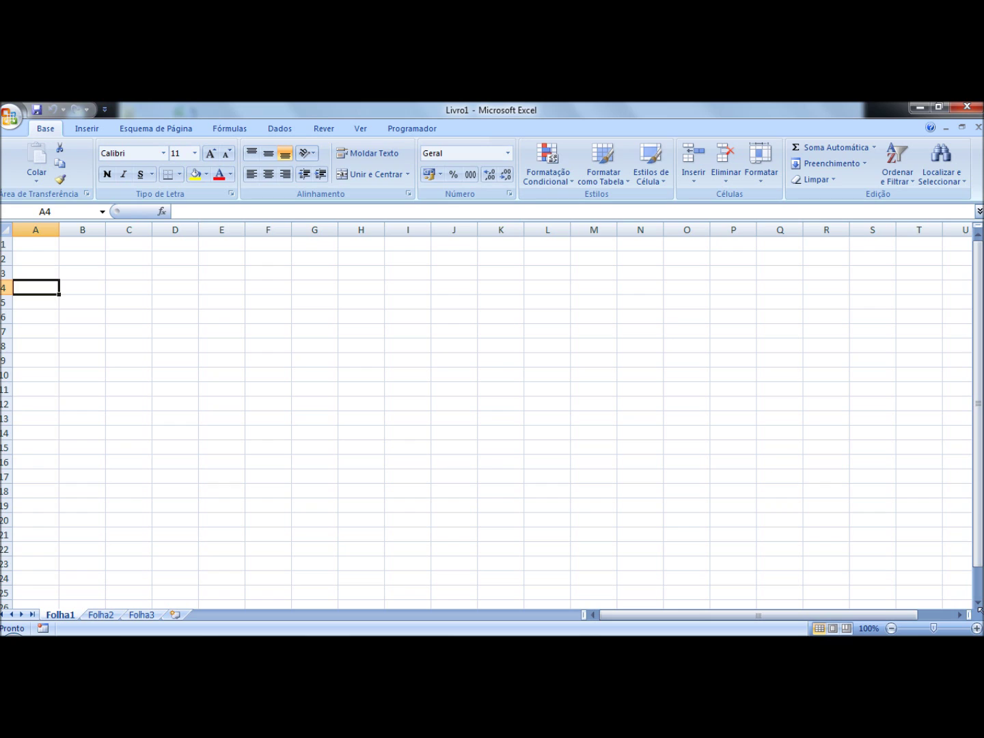
pyautogui.write('Nº')
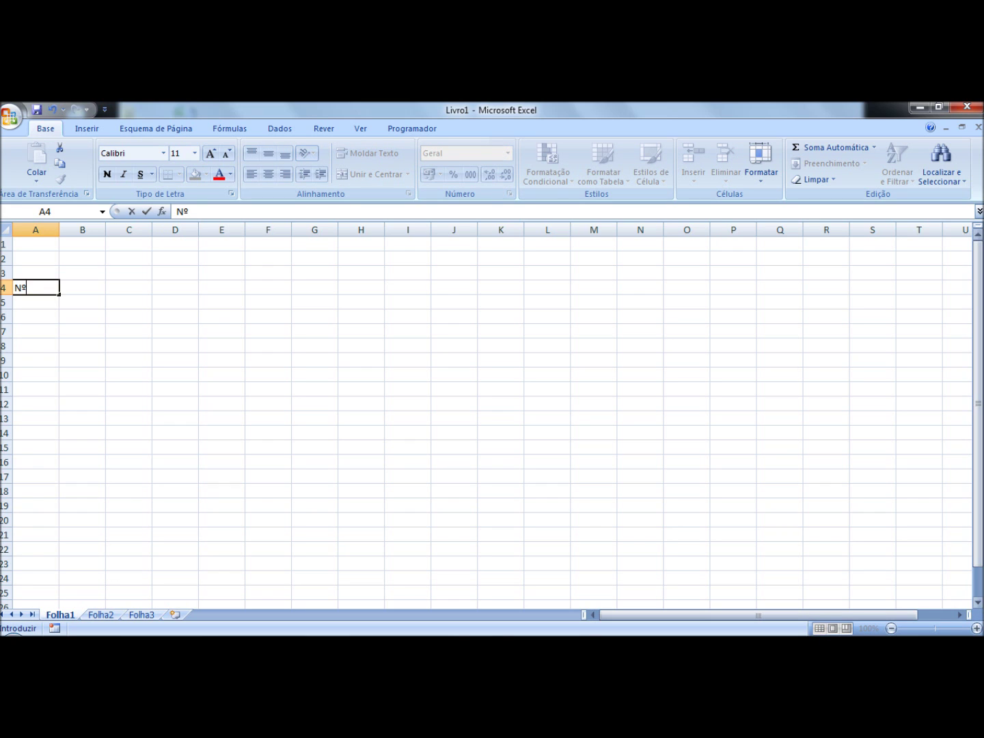
pyautogui.click(105, 288)
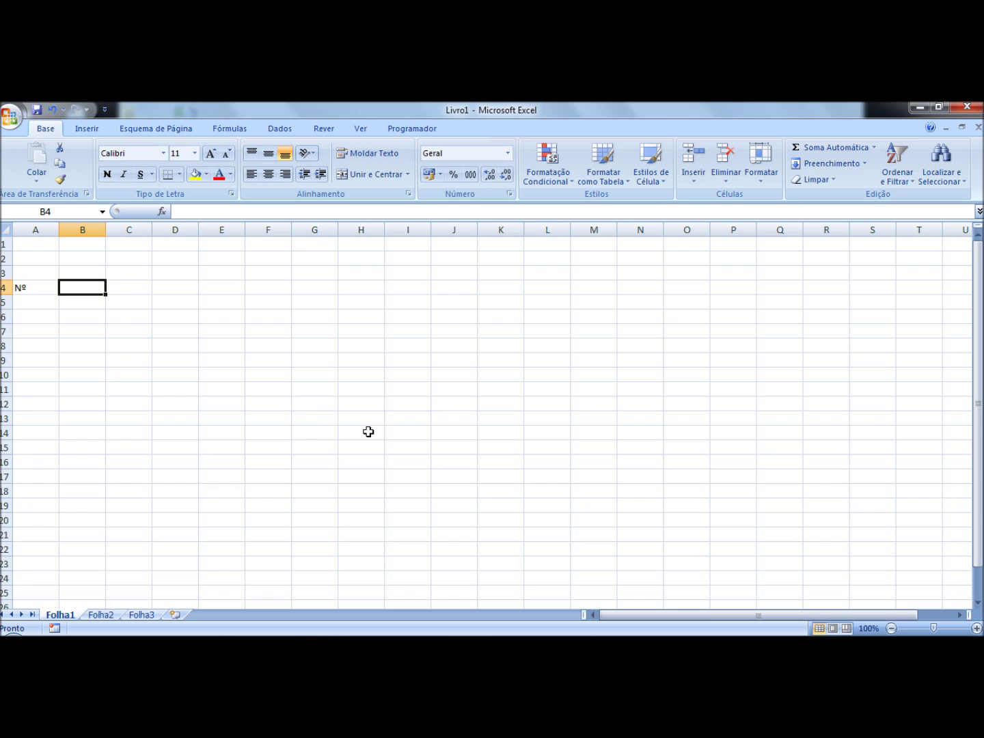
pyautogui.write('Nome')
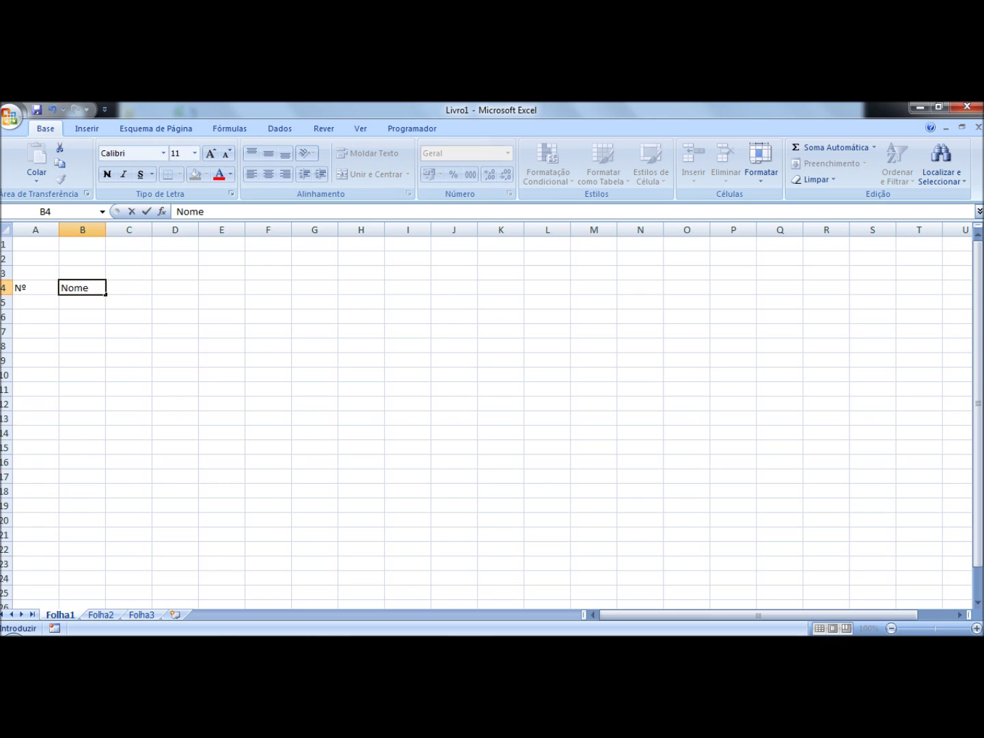
pyautogui.click(127, 288)
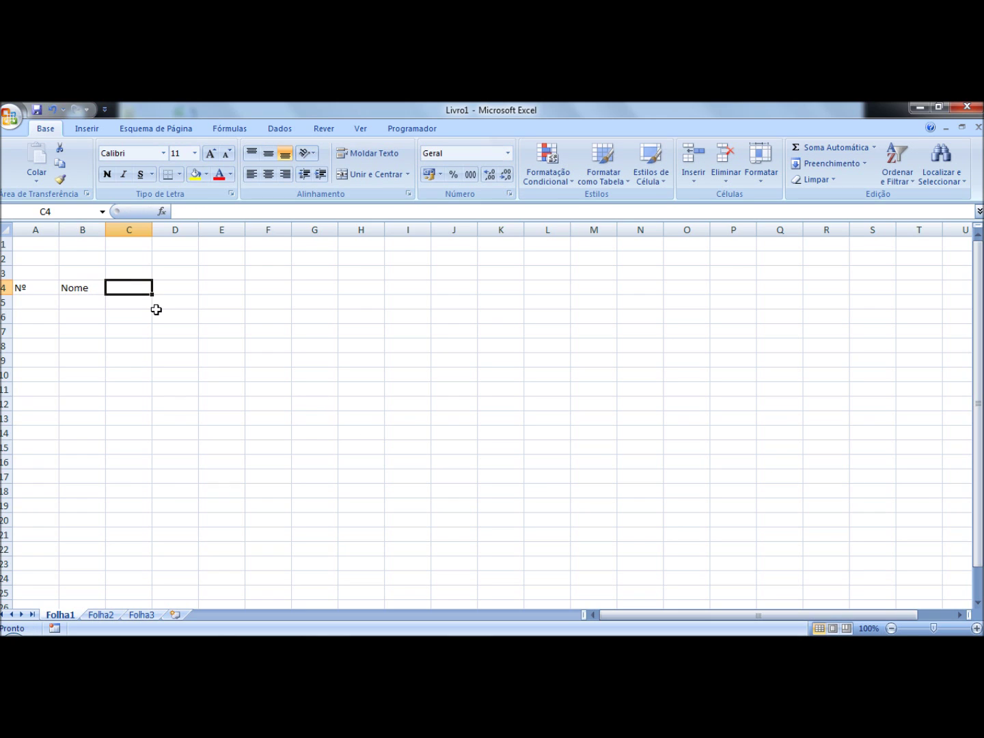
pyautogui.write('teste 1')
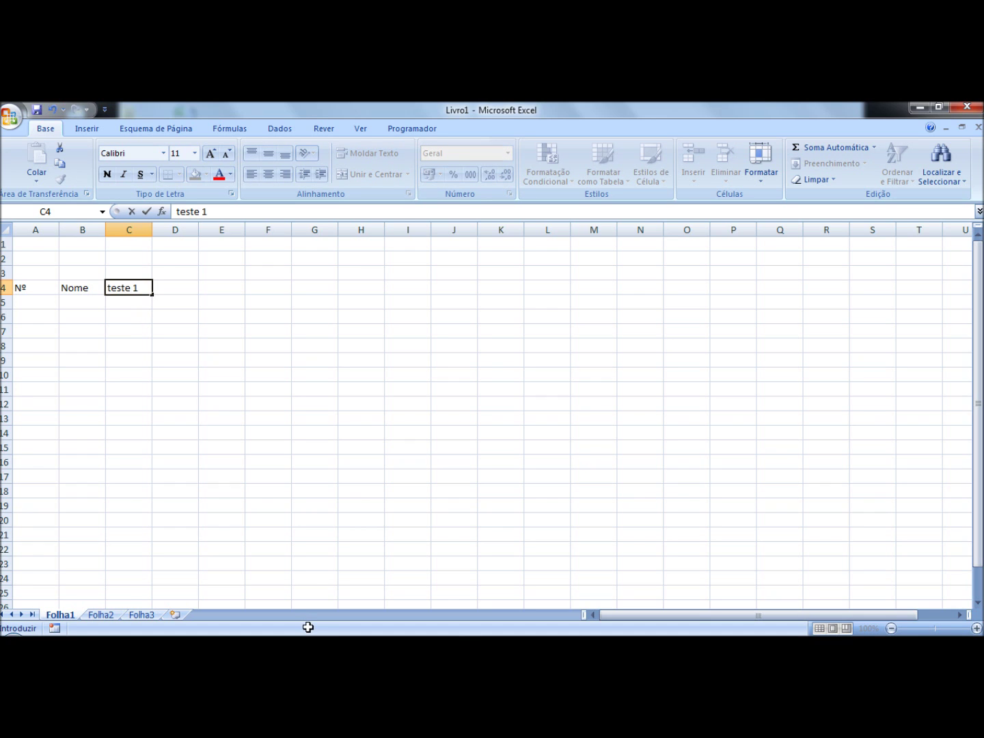
pyautogui.click(169, 285)
# Step: Add the headings teste 2, teste 3, teste 4 and média in D4:G4
pyautogui.write('teste 2')
pyautogui.click(228, 288)
pyautogui.write('teste 3')
pyautogui.click(284, 287)
pyautogui.write('teste 4')
pyautogui.click(316, 282)
pyautogui.write('média')
pyautogui.click(24, 301)
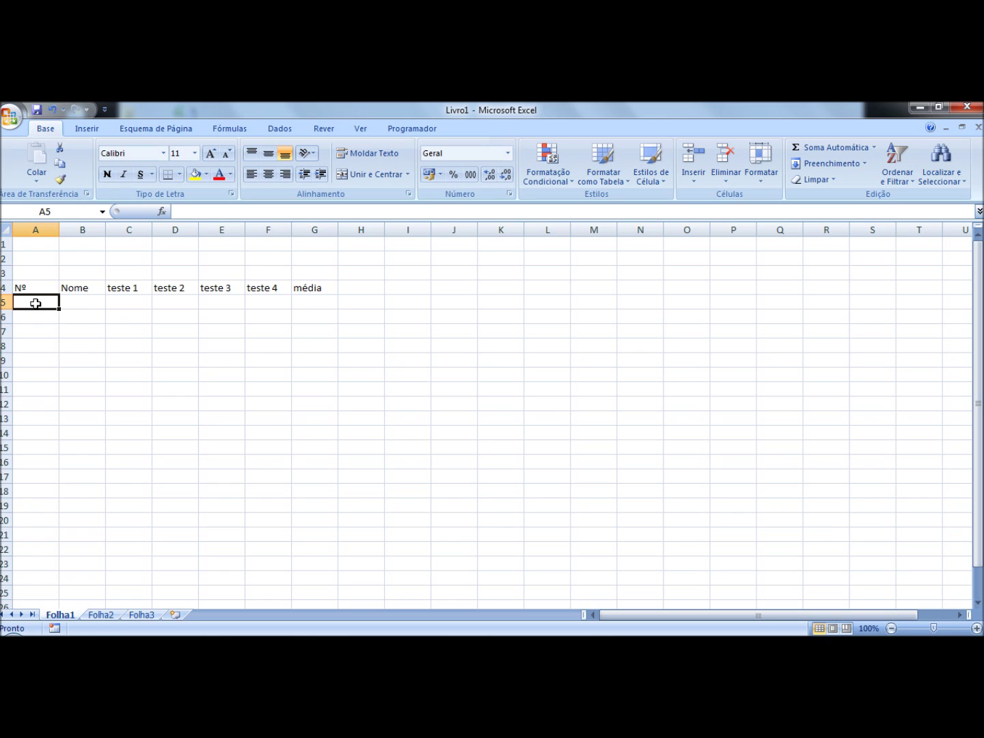
# Step: Enter 1 and 2 in A5:A6 and extend the series to 15 in A19
pyautogui.write('1')
pyautogui.press('Return')
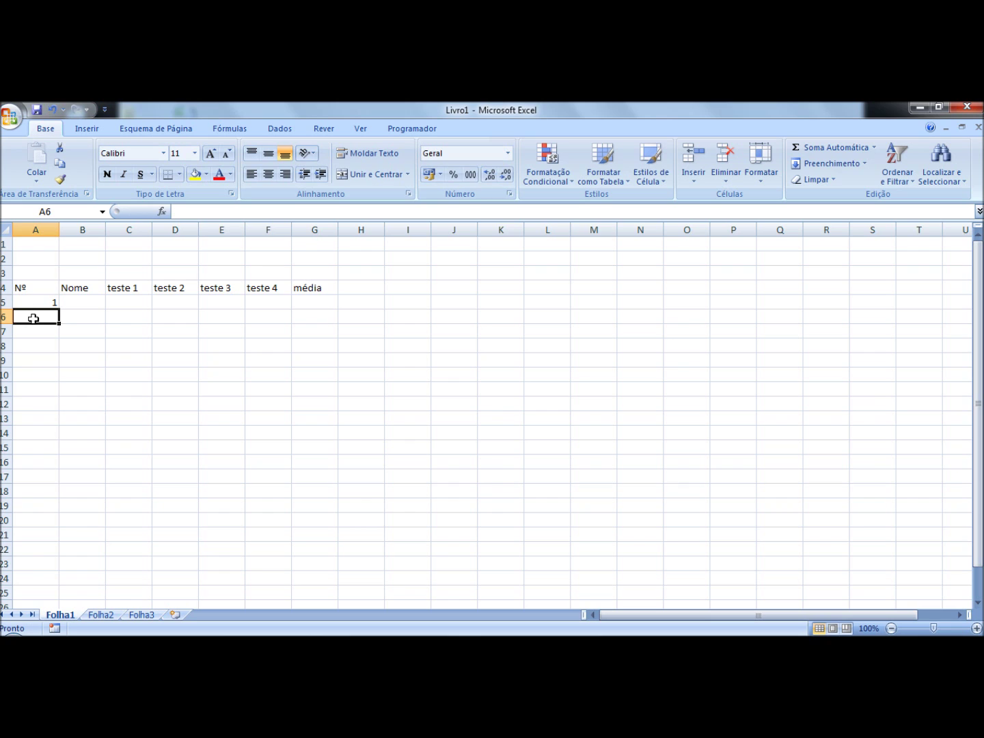
pyautogui.write('2')
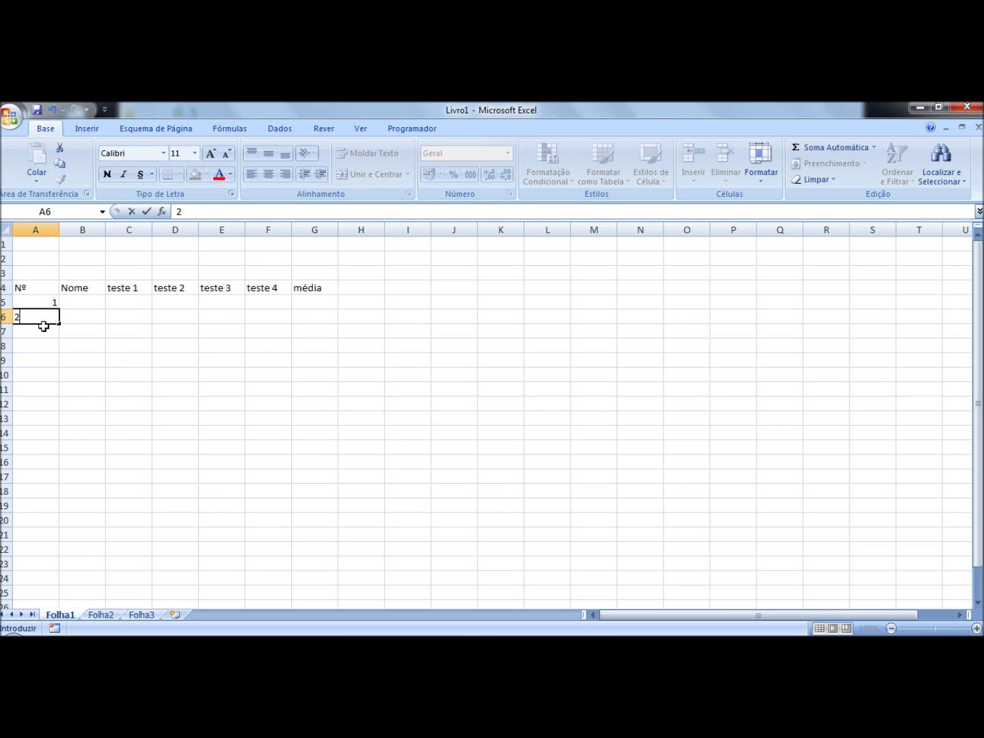
pyautogui.click(107, 354)
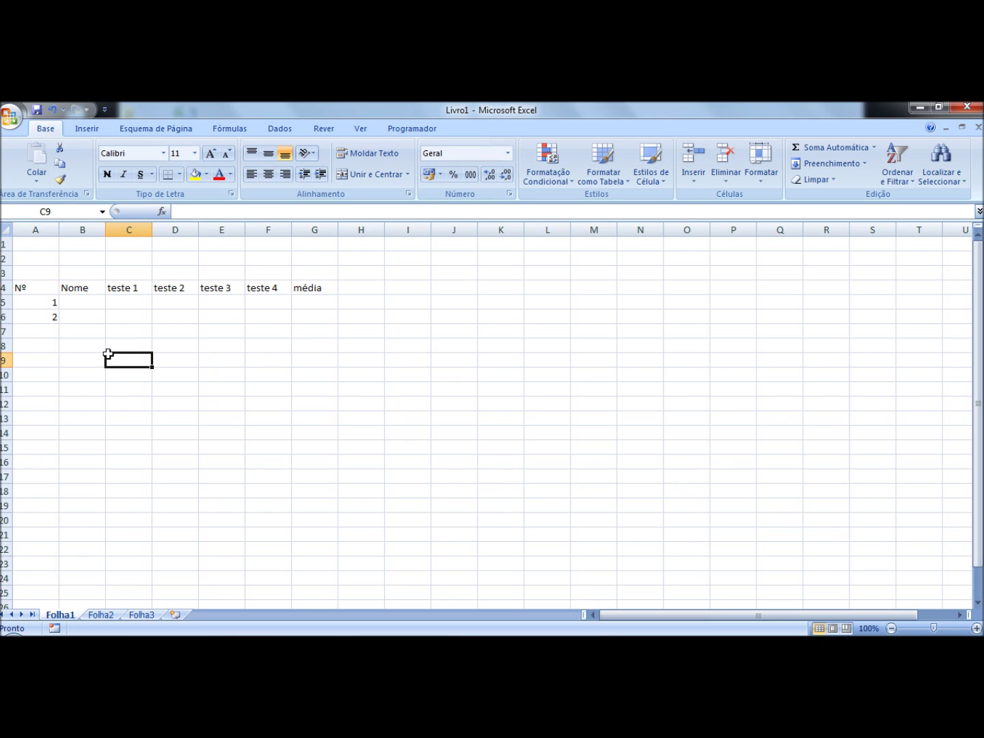
pyautogui.click(35, 302)
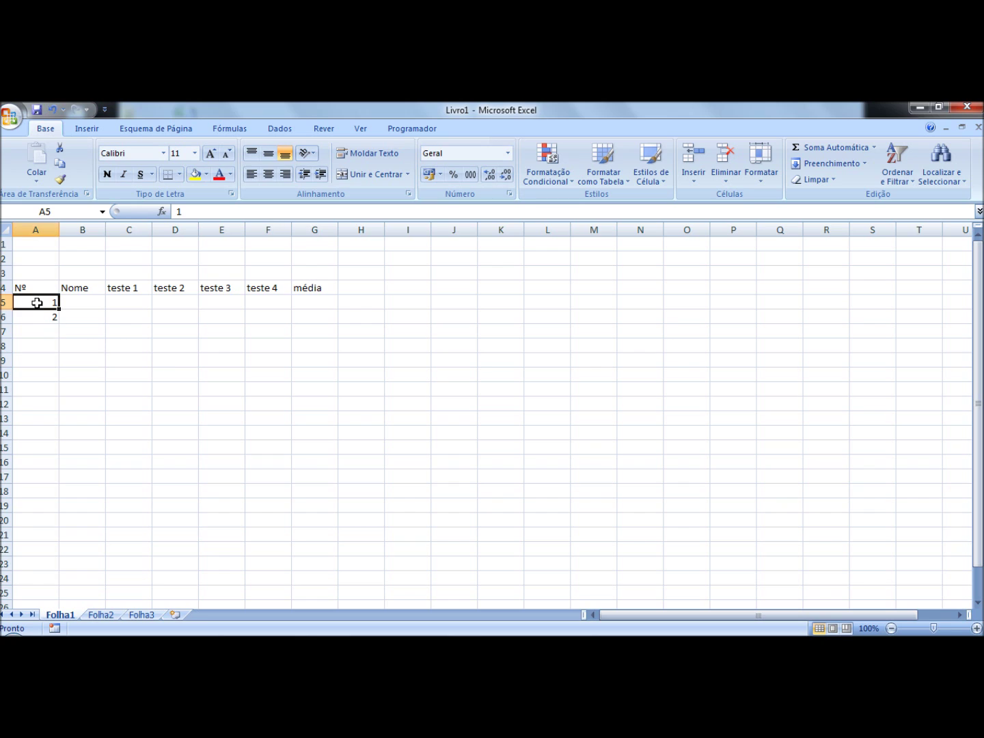
pyautogui.moveTo(39, 306); pyautogui.dragTo(44, 313)
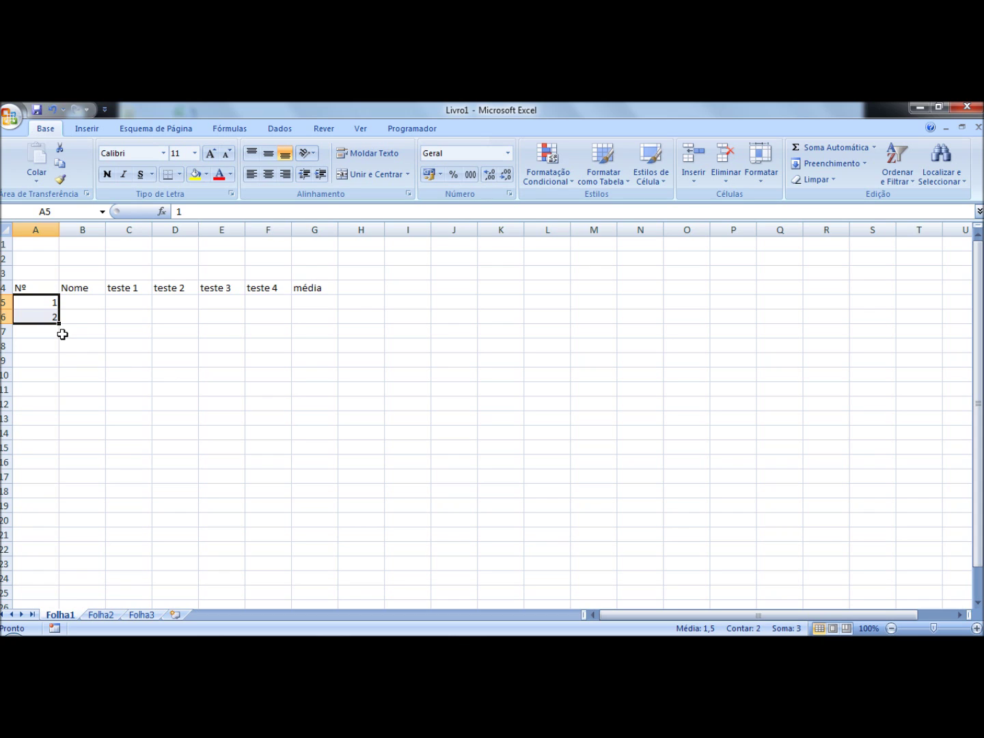
pyautogui.moveTo(59, 324); pyautogui.dragTo(59, 323)
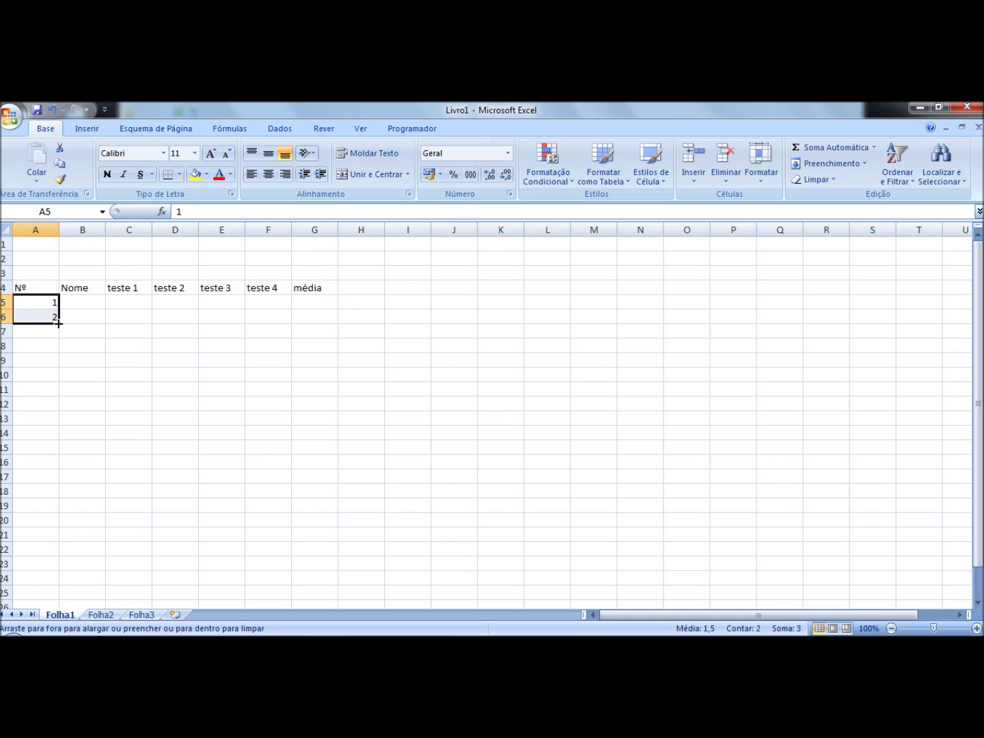
pyautogui.moveTo(59, 324); pyautogui.dragTo(53, 516)
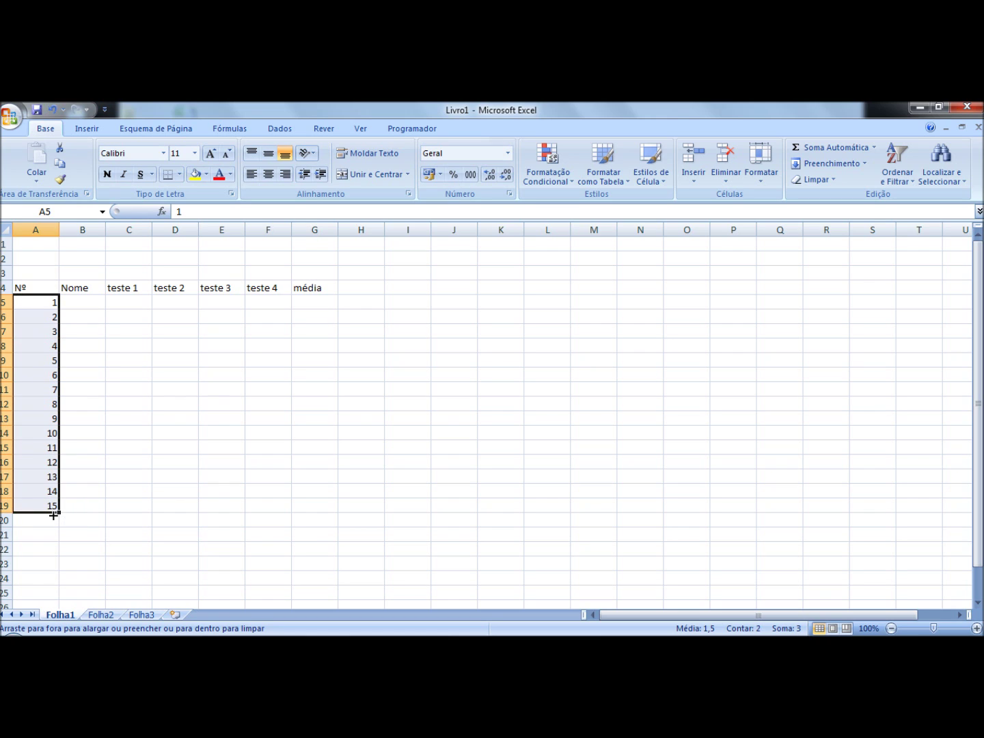
# Step: Type the first seven students' full names into B5:B11
pyautogui.click(82, 303)
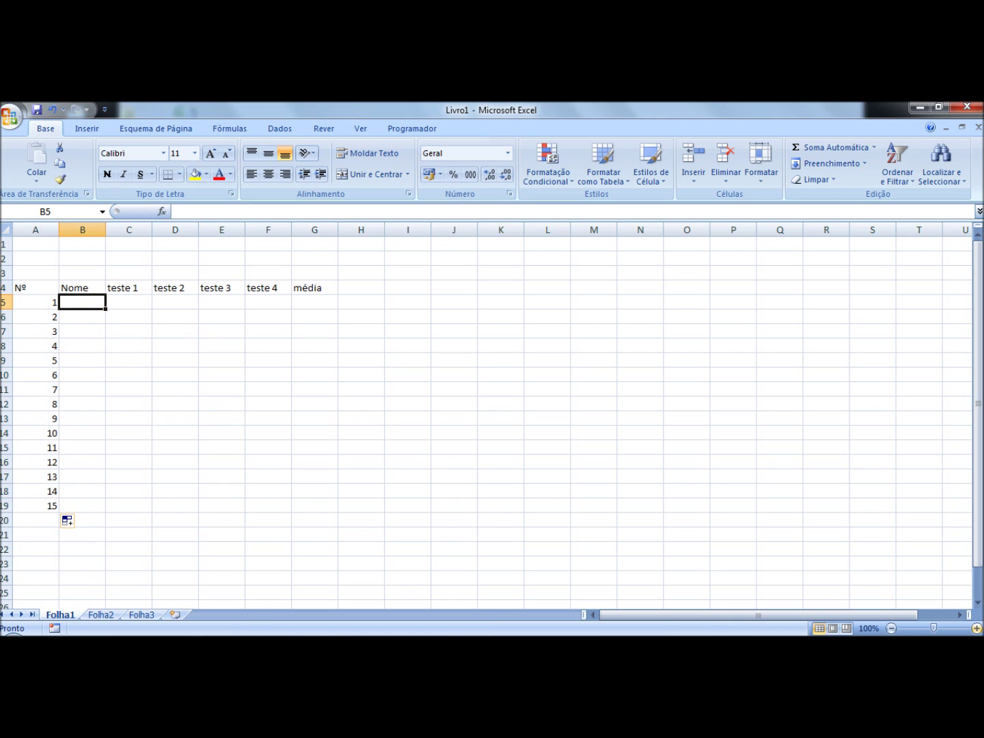
pyautogui.press('Return')
pyautogui.press('Return')
pyautogui.press('Return')
pyautogui.press('Return')
pyautogui.press('Return')
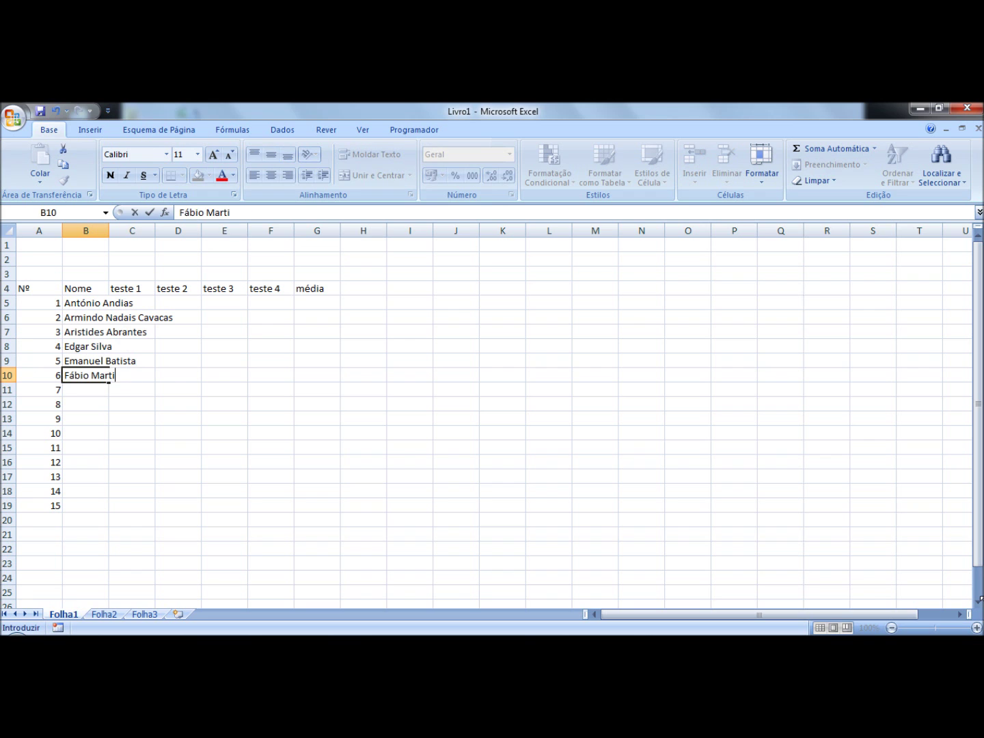
pyautogui.press('Return')
pyautogui.press('Return')
# Step: Type the next students' full names into B12:B18, correcting the entry in B18
pyautogui.press('Return')
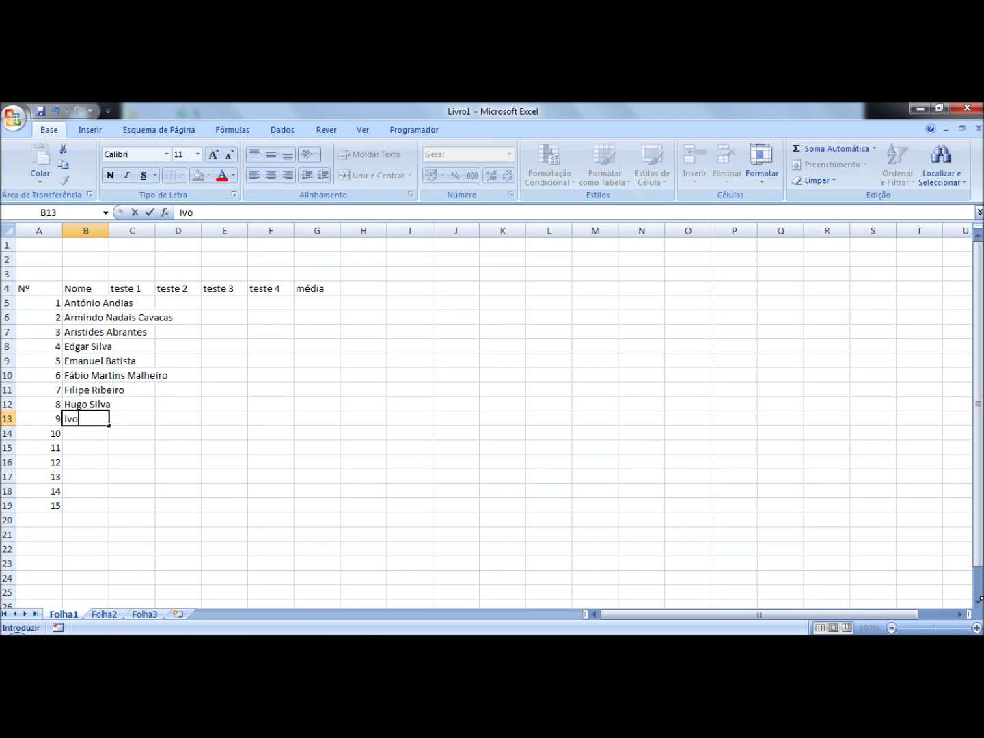
pyautogui.press('Return')
pyautogui.press('Return')
pyautogui.press('Return')
pyautogui.press('Return')
pyautogui.press('Return')
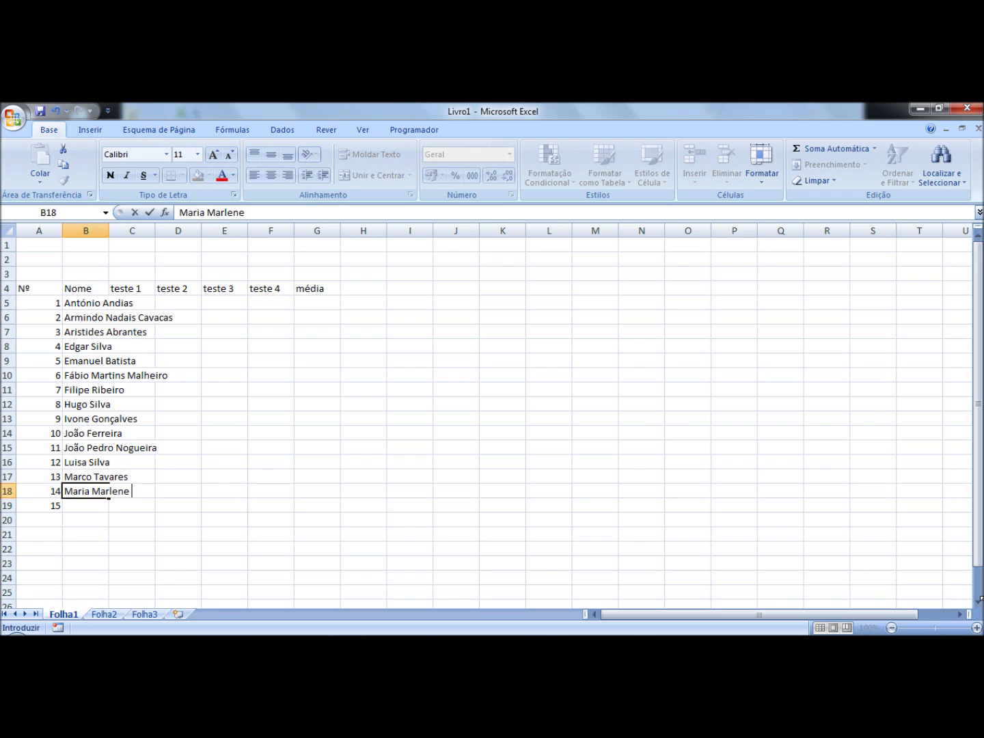
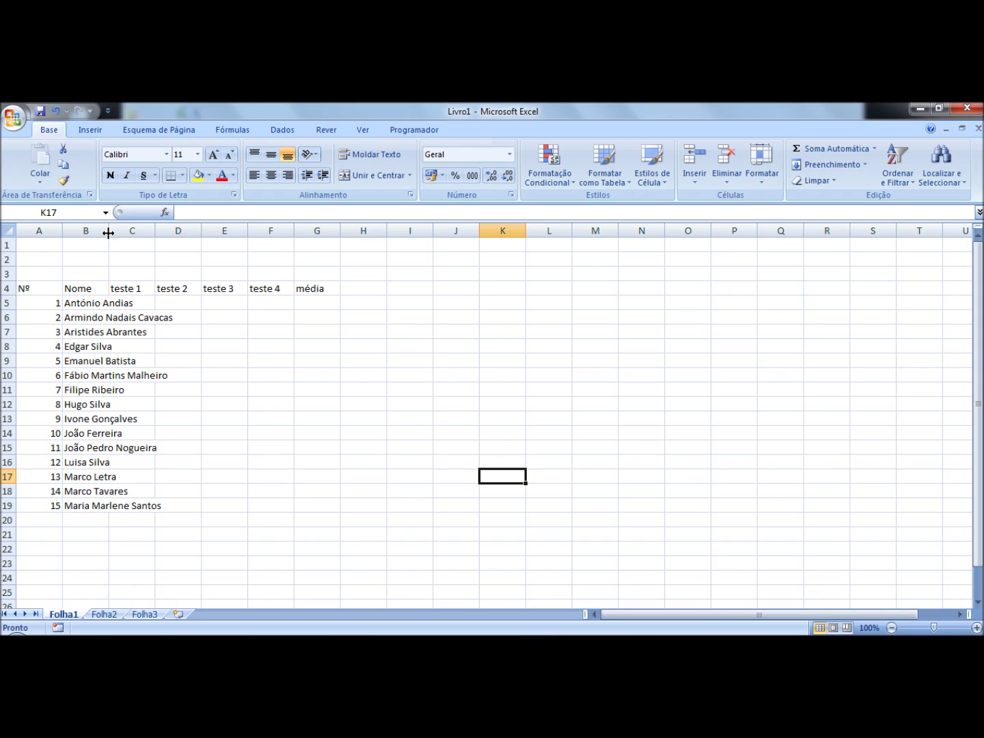
# Step: Widen column B to 22,43 (162 pixels) so the longest names fit
pyautogui.moveTo(108, 233); pyautogui.dragTo(179, 235)
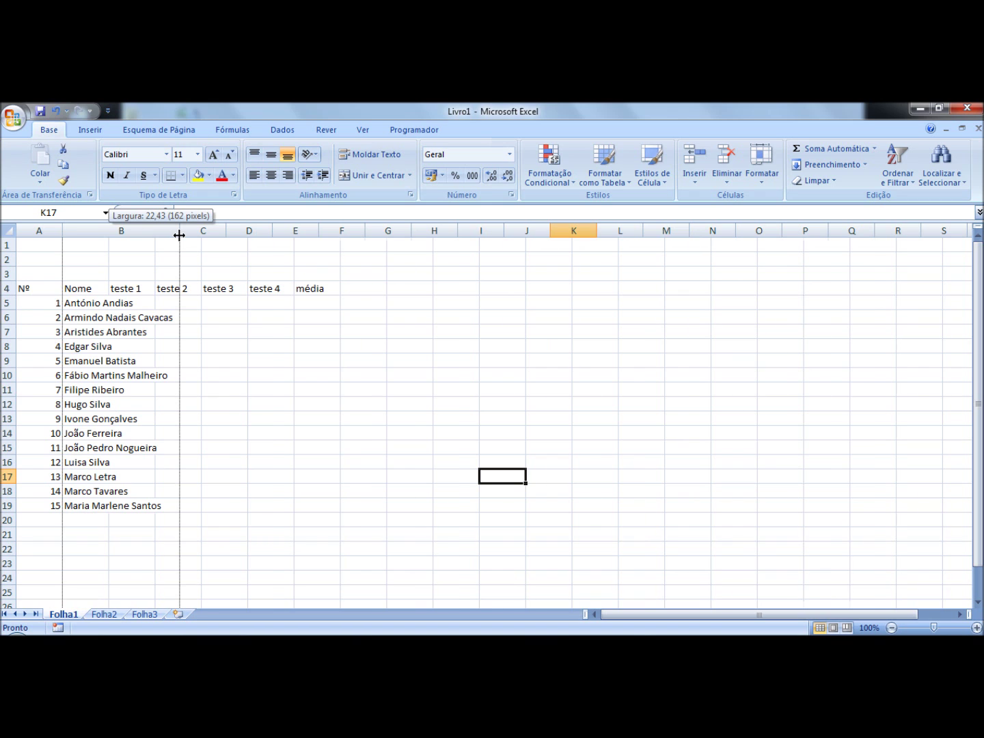
pyautogui.moveTo(179, 235); pyautogui.dragTo(179, 235)
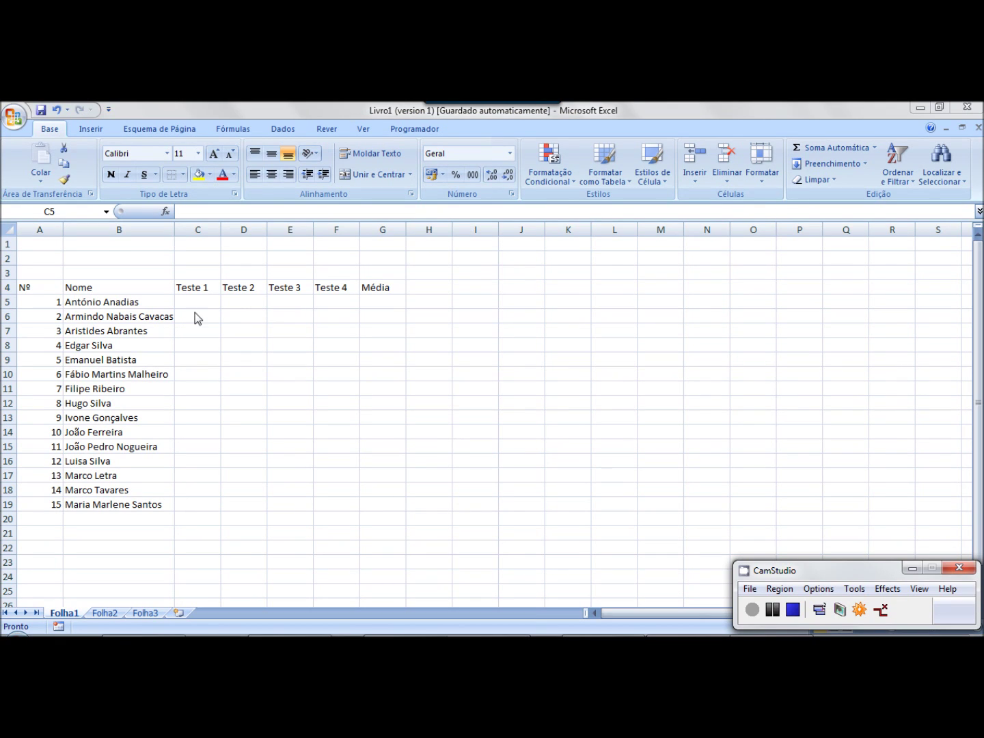
# Step: Enter the first student's scores 12, 16, 15 and 9 in C5:F5
pyautogui.click(210, 302)
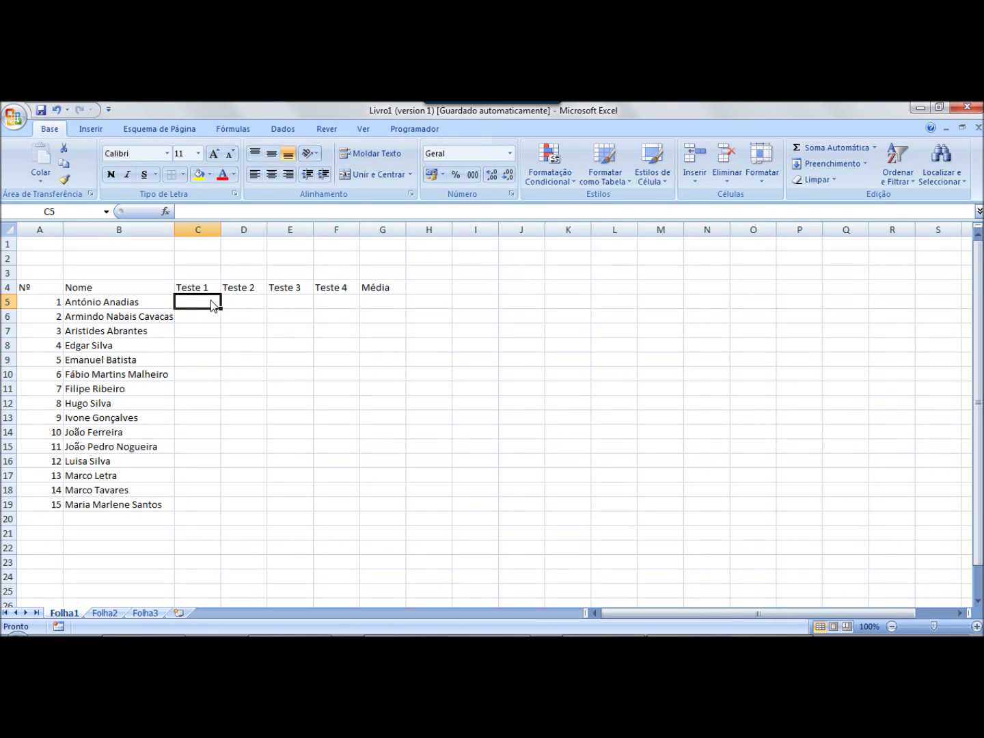
pyautogui.write('12')
pyautogui.press('Tab')
pyautogui.write('16')
pyautogui.press('Tab')
pyautogui.write('1')
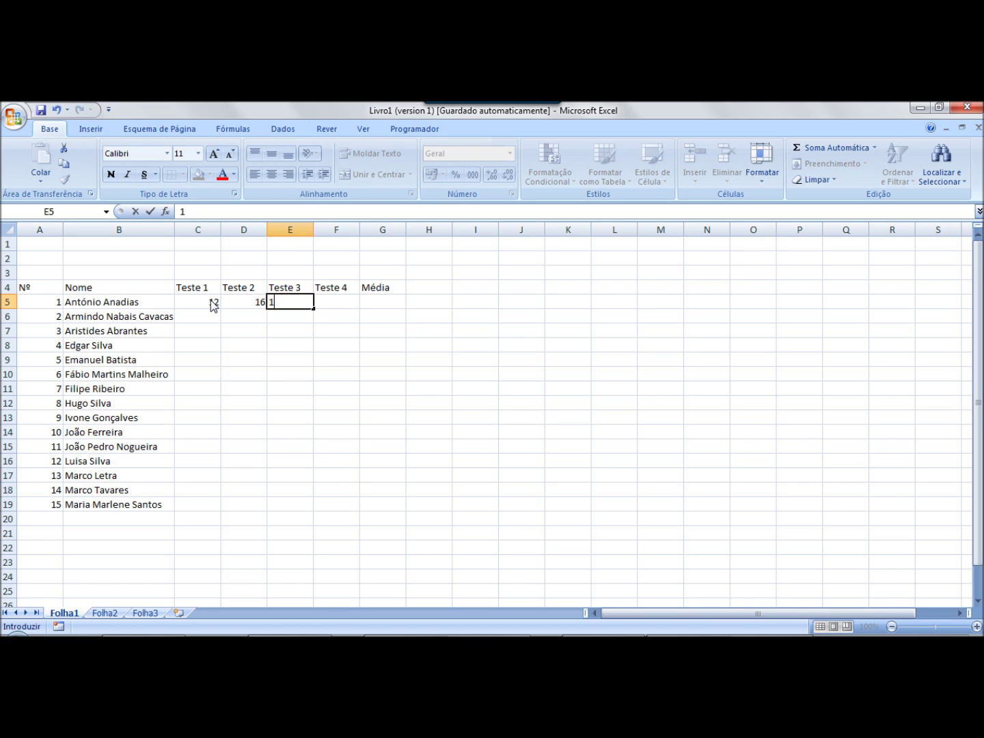
pyautogui.write('5')
pyautogui.press('Tab')
pyautogui.write('8')
pyautogui.press('BackSpace')
pyautogui.write('9')
pyautogui.press('Tab')
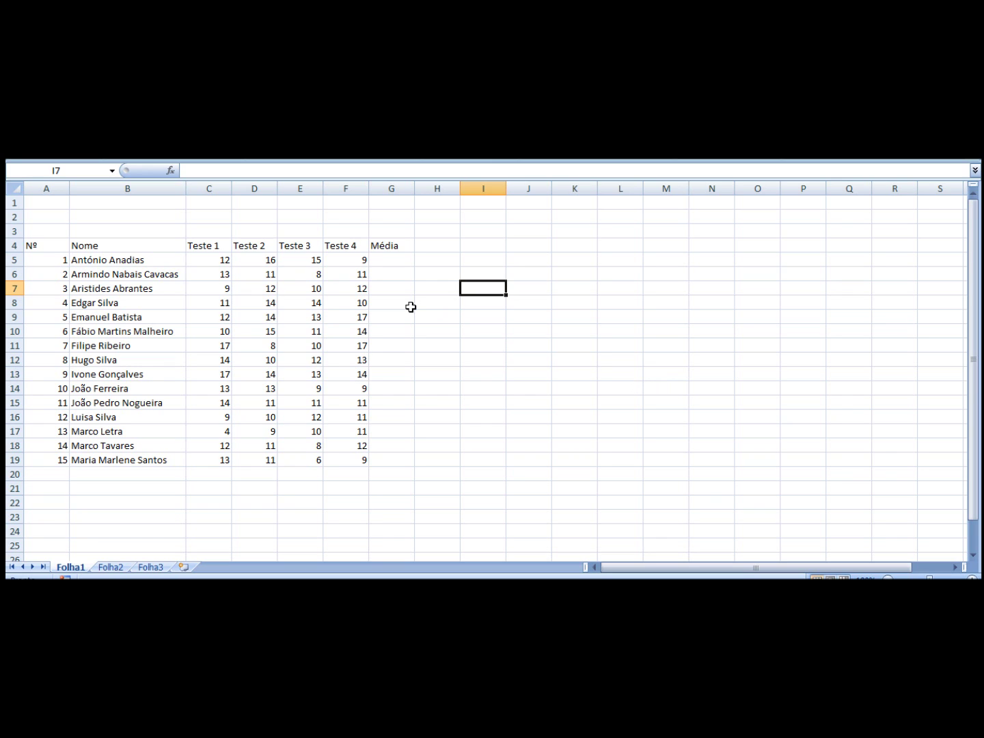
# Step: Enter the formula =(C5+D5+E5+F5)/4 in G5
pyautogui.click(389, 261)
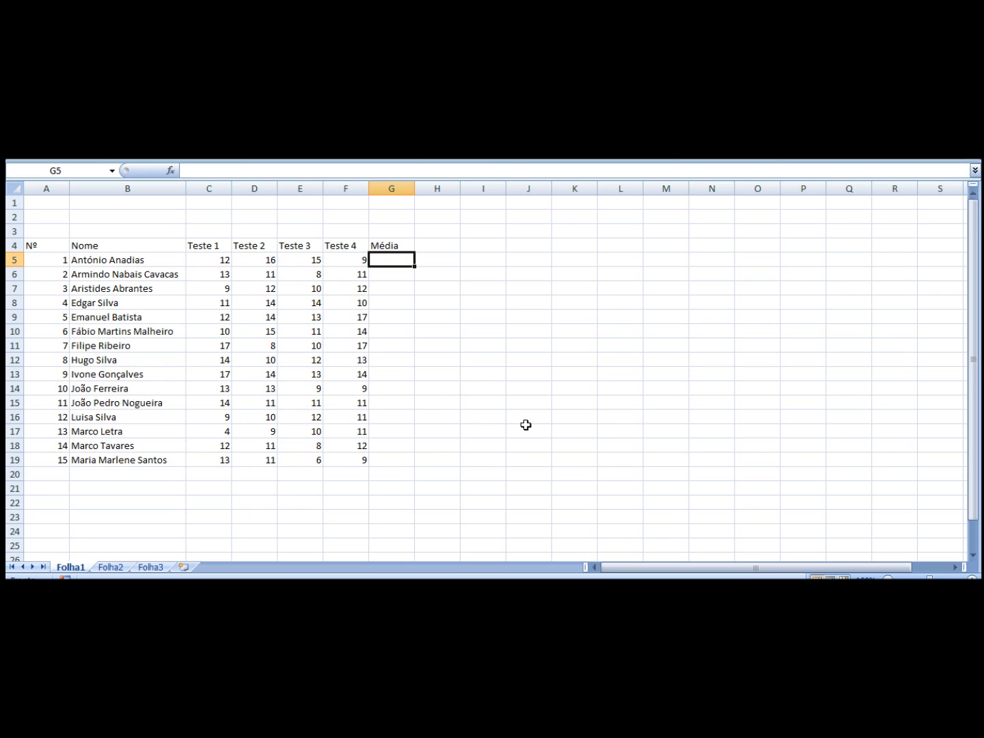
pyautogui.write('=')
pyautogui.write('(')
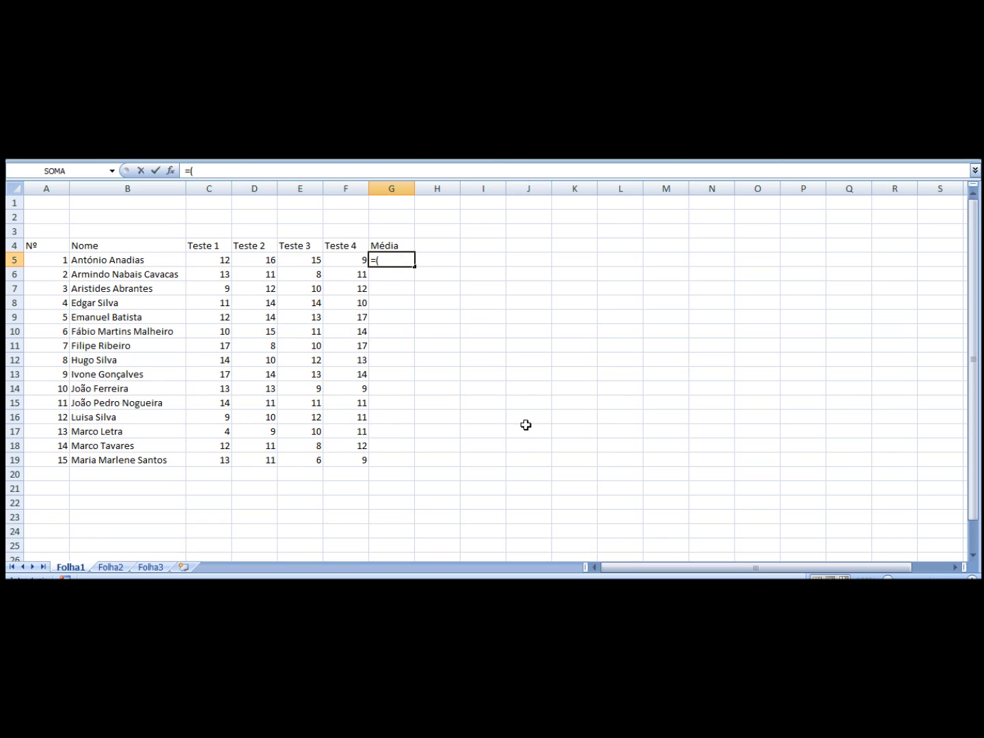
pyautogui.click(220, 257)
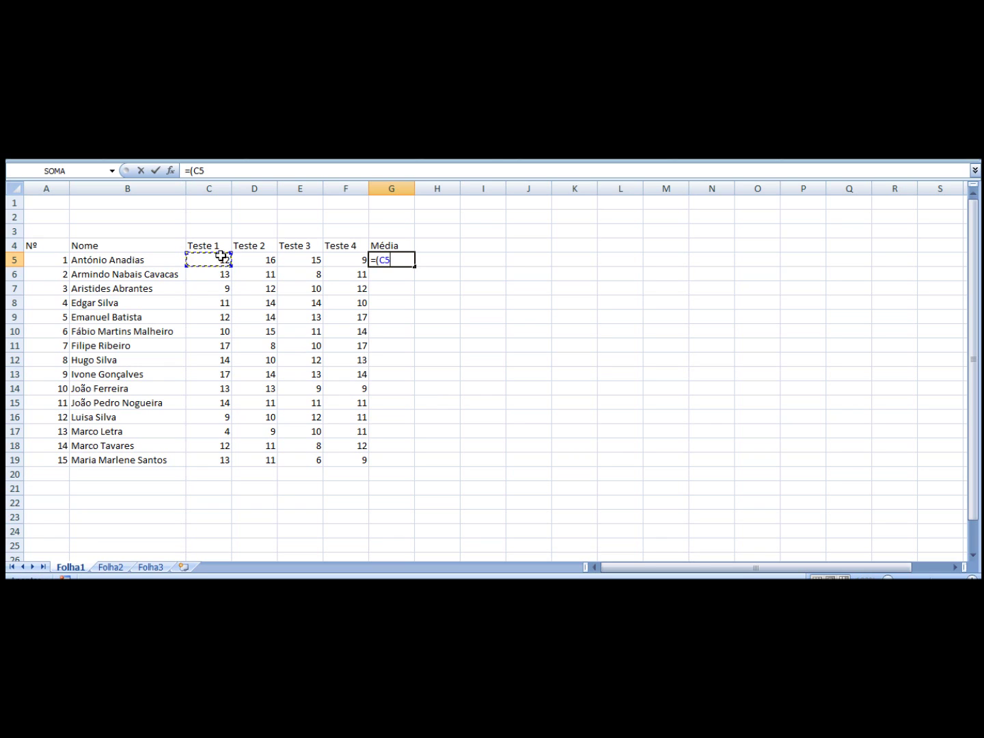
pyautogui.write('+')
pyautogui.click(261, 264)
pyautogui.write('+')
pyautogui.click(304, 257)
pyautogui.write('+')
pyautogui.click(341, 261)
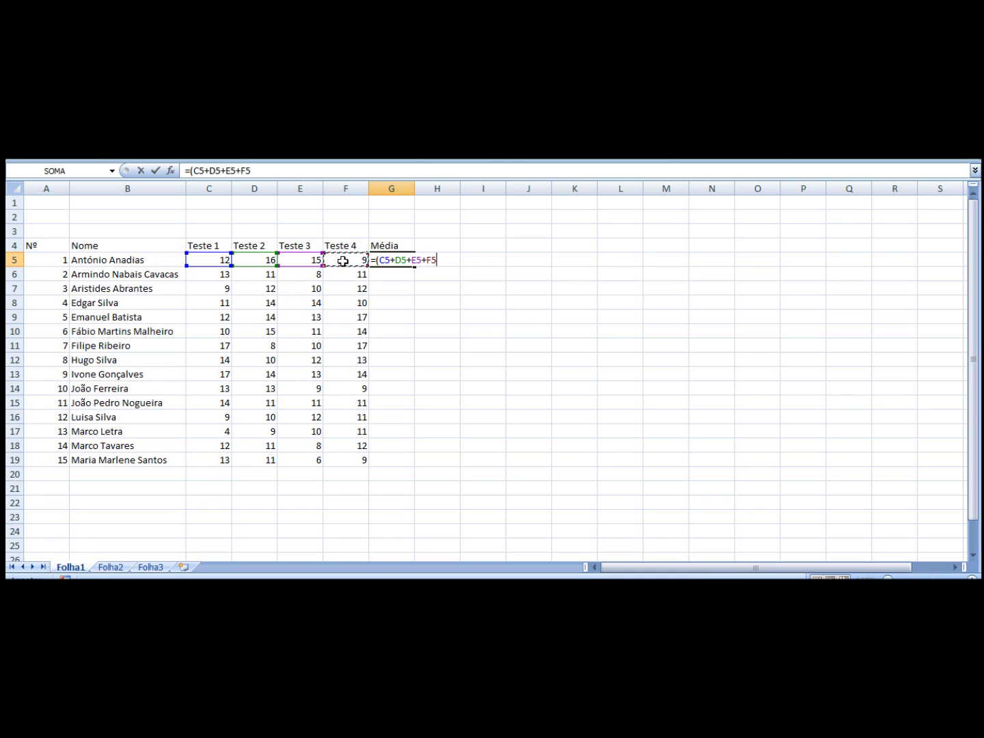
pyautogui.write(')/4')
pyautogui.press('Return')
# Step: Go back to G5 and check its formula, leaving it unchanged
pyautogui.press('Up')
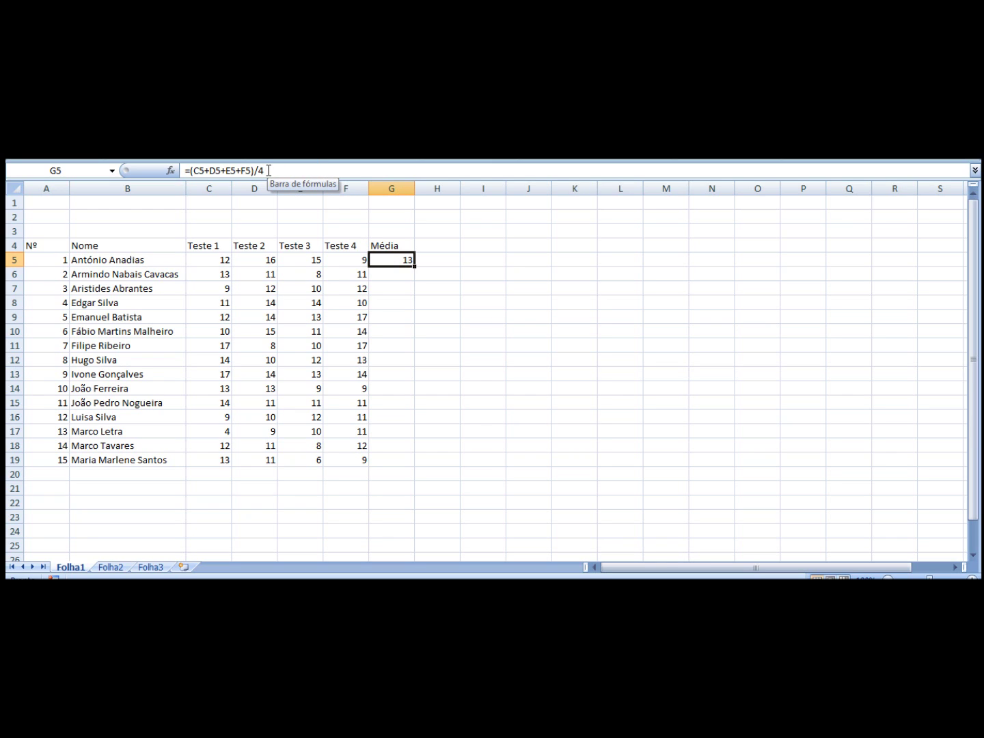
pyautogui.click(269, 170)
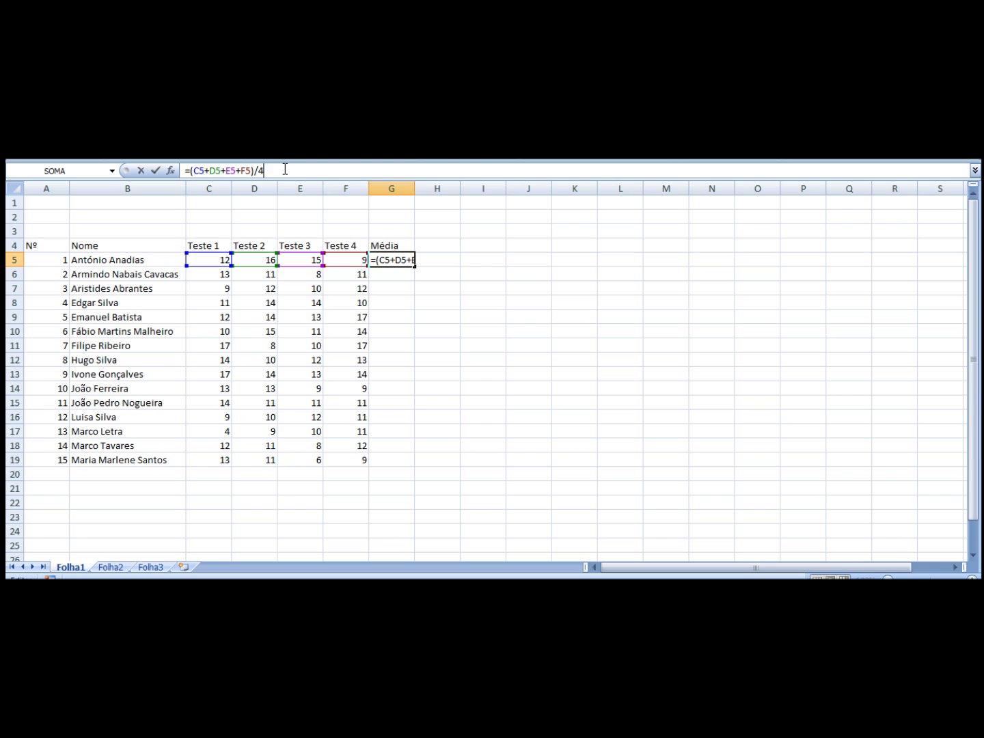
pyautogui.press('Return')
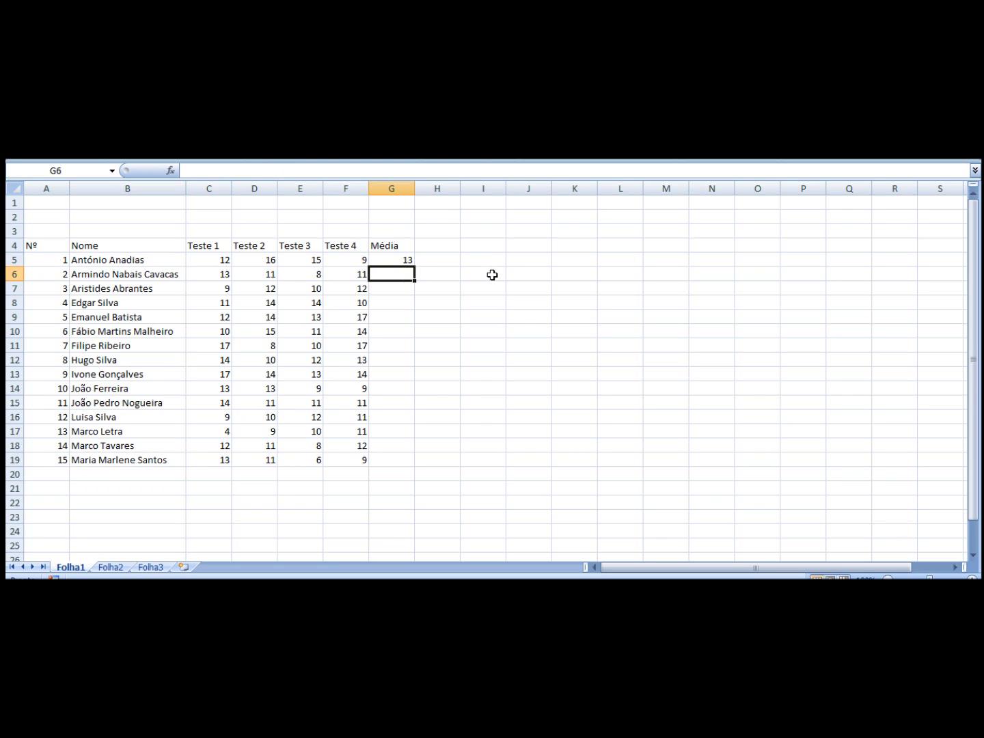
# Step: Copy the G5 average formula down through G19 with the fill handle
pyautogui.click(492, 275)
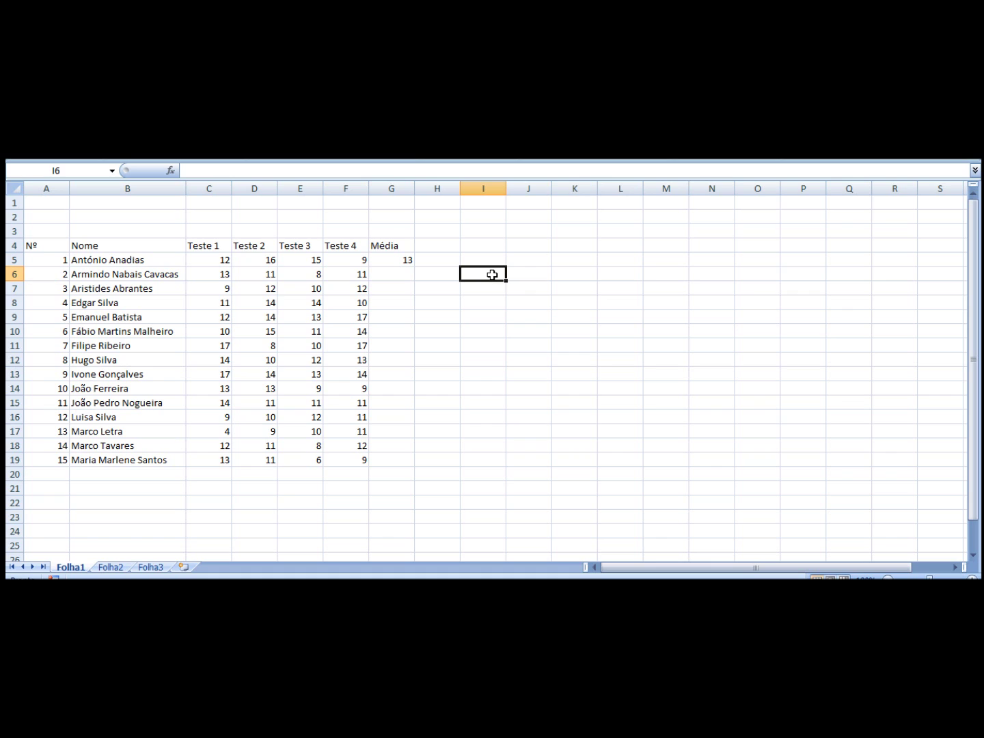
pyautogui.click(390, 260)
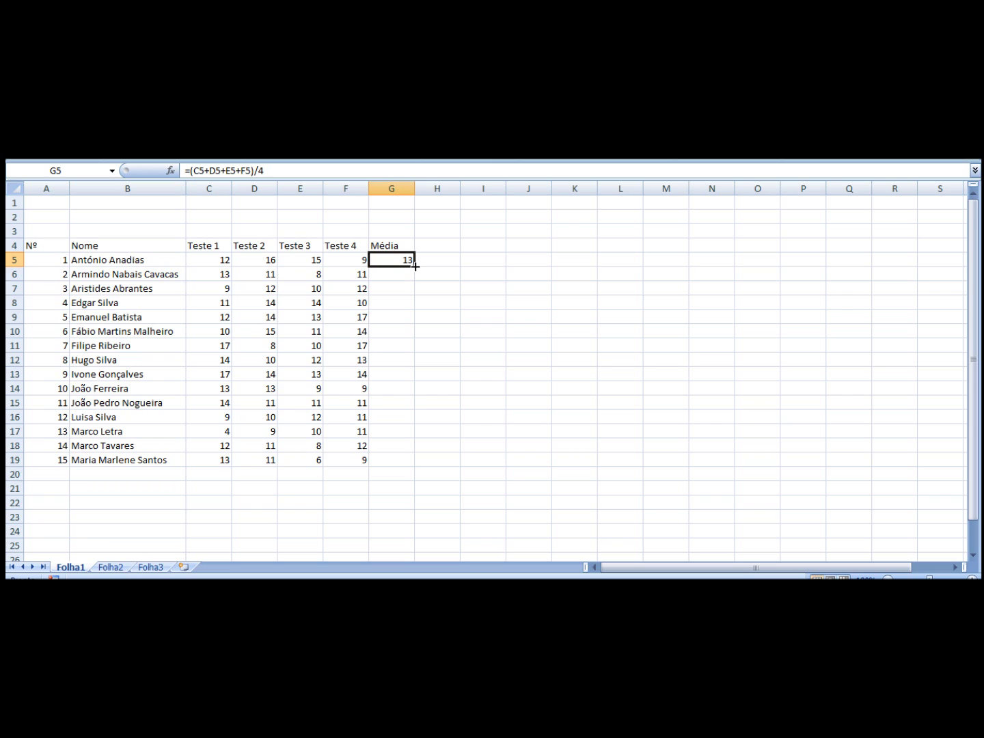
pyautogui.moveTo(415, 266); pyautogui.dragTo(409, 464)
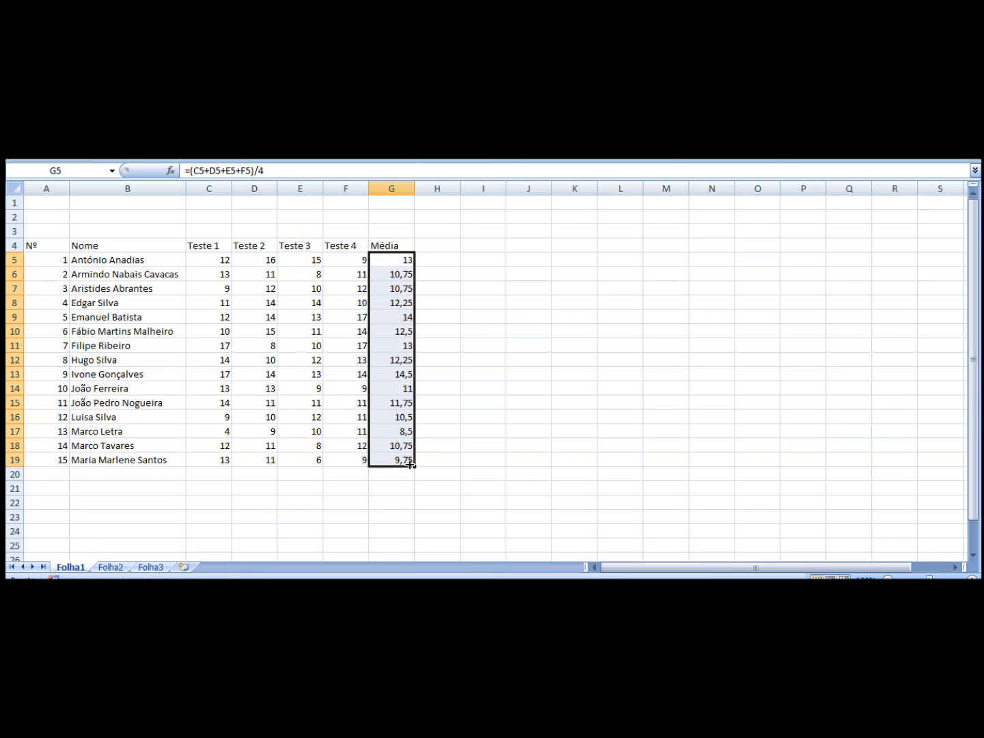
pyautogui.click(514, 408)
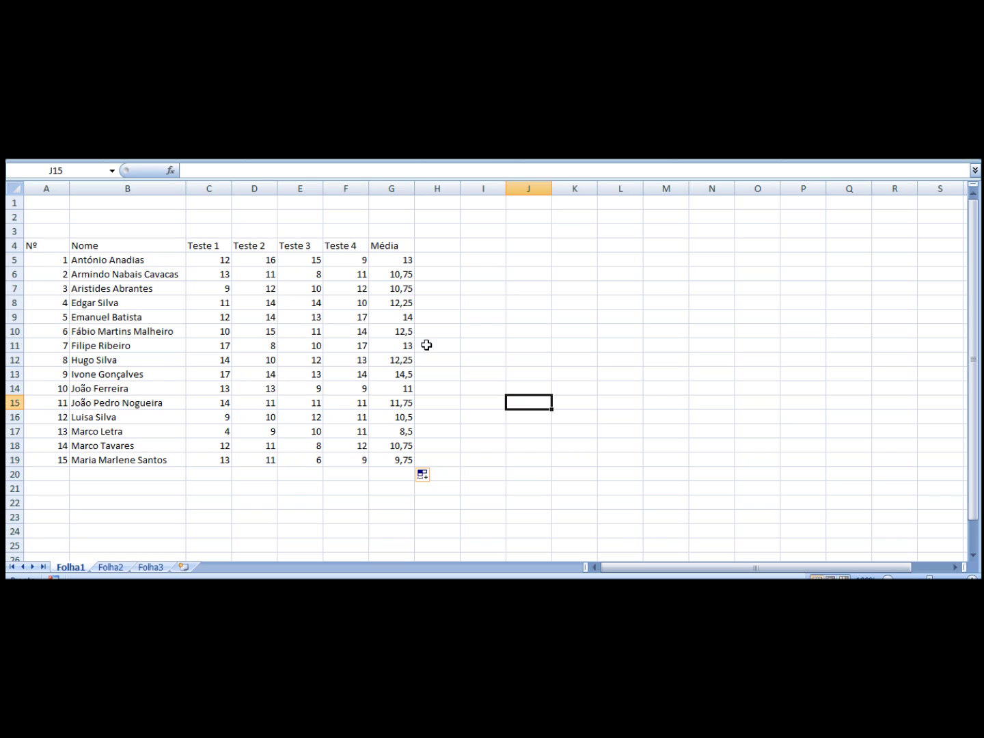
pyautogui.click(402, 340)
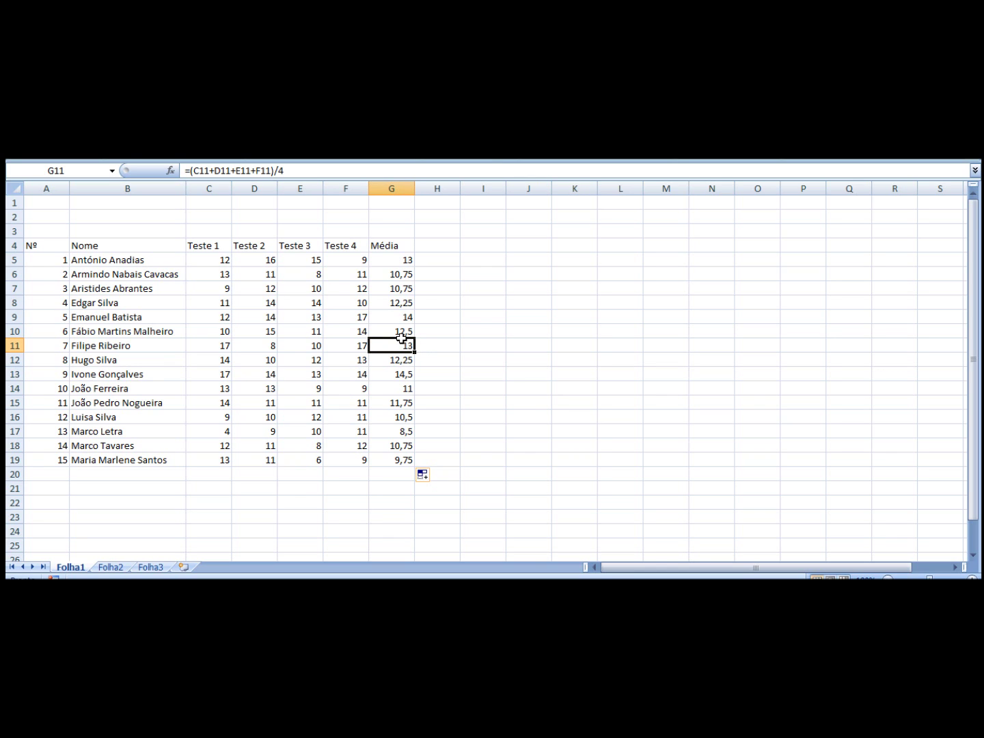
pyautogui.click(298, 173)
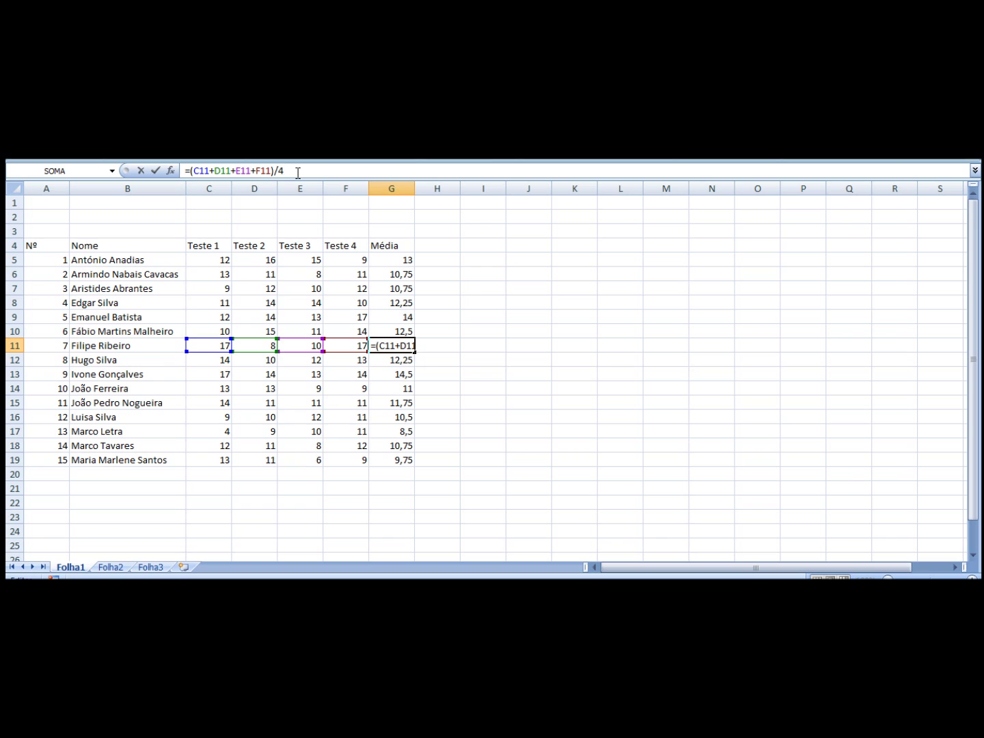
pyautogui.press('Return')
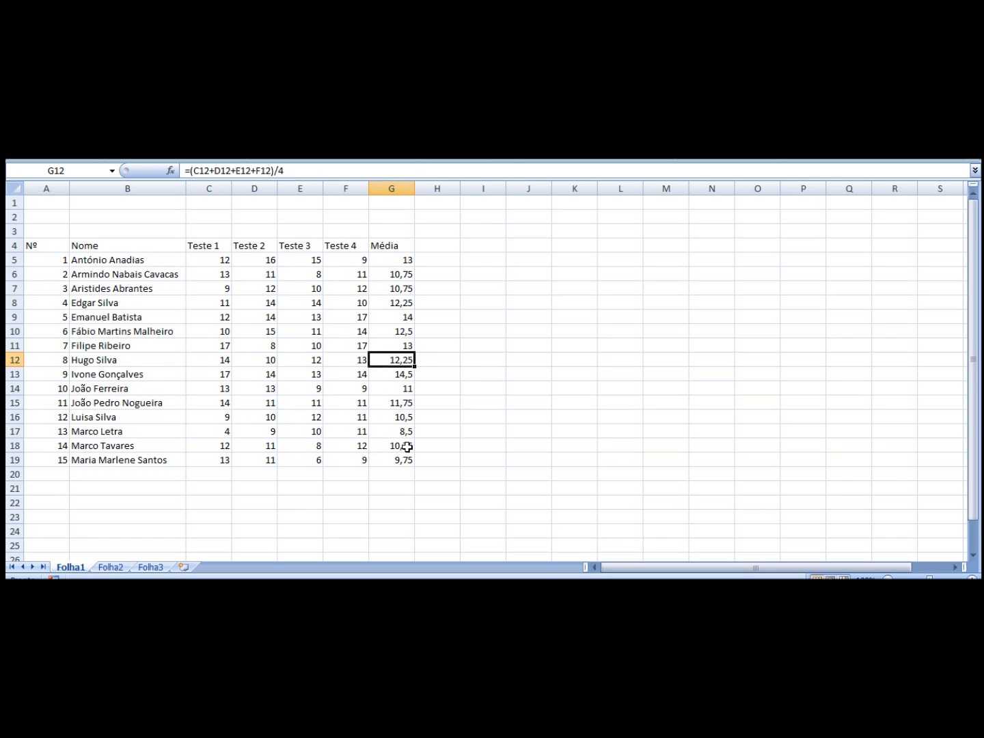
pyautogui.click(407, 447)
pyautogui.click(315, 168)
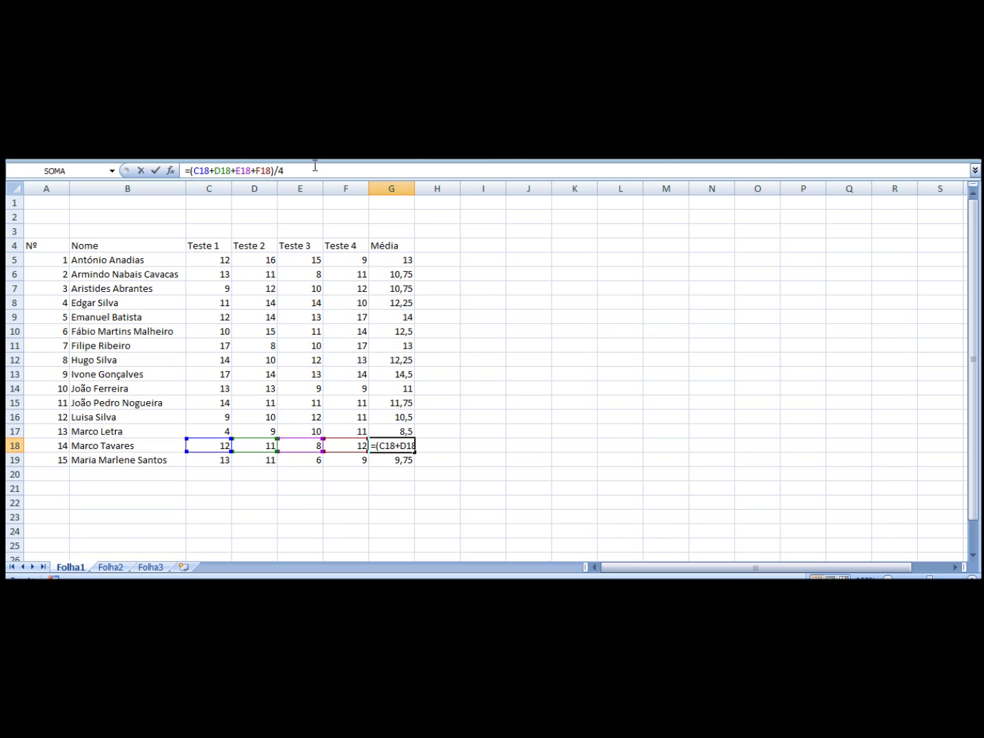
pyautogui.press('Return')
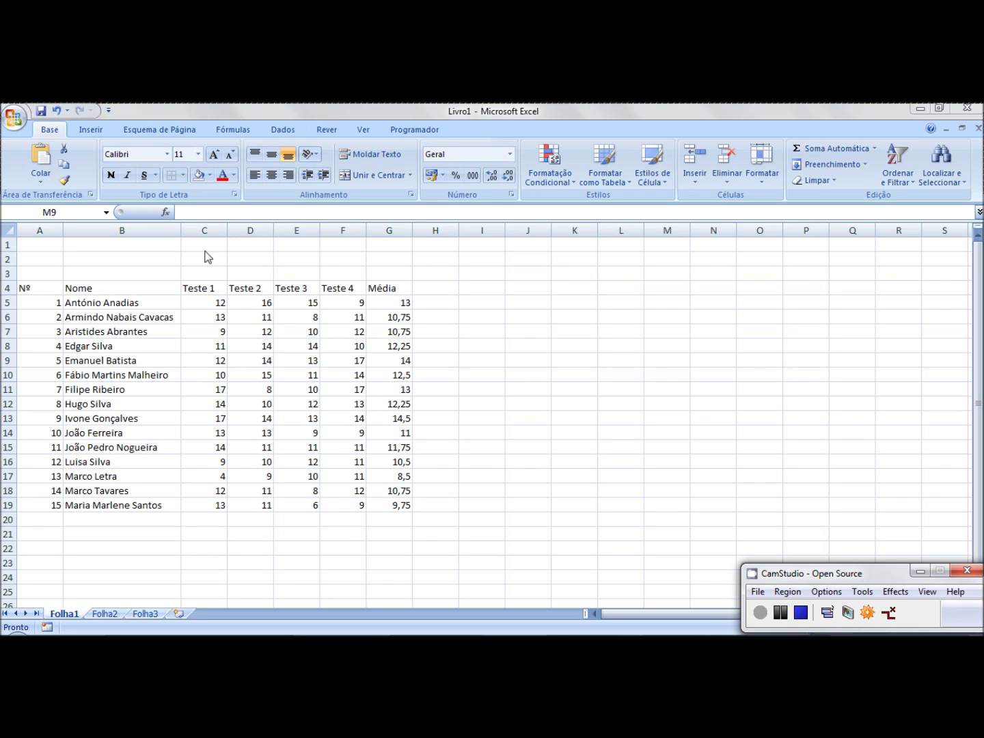
# Step: Select names B4:B19 together with Média G4:G19 and show the Inserir ribbon
pyautogui.click(111, 289)
pyautogui.moveTo(111, 289); pyautogui.dragTo(102, 501)
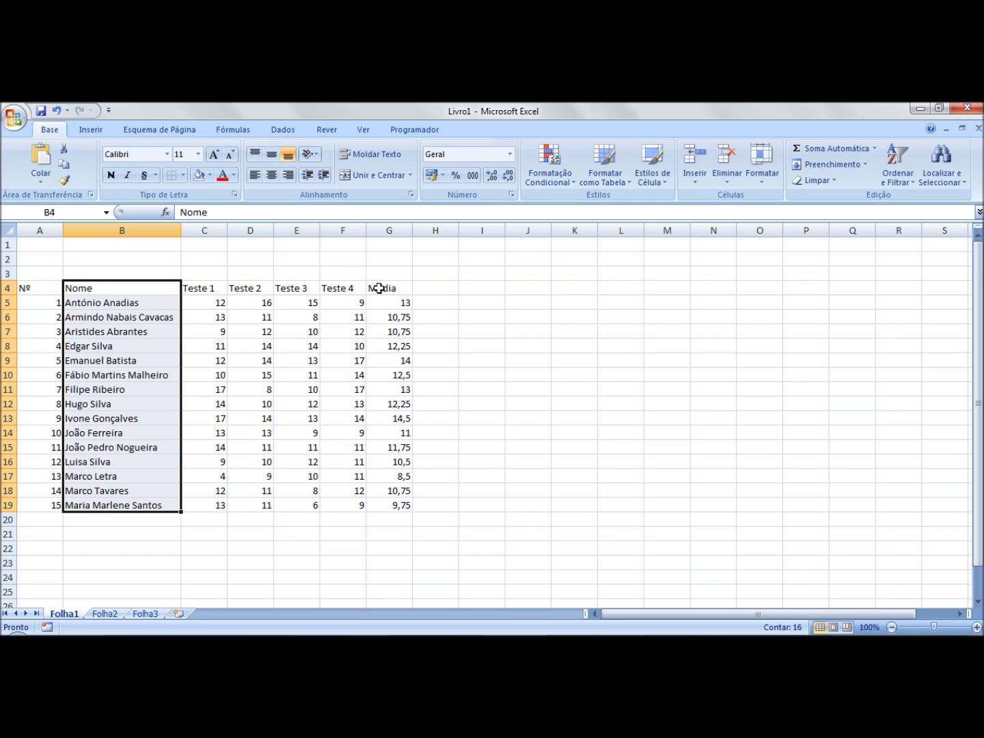
pyautogui.moveTo(379, 288); pyautogui.dragTo(386, 505)
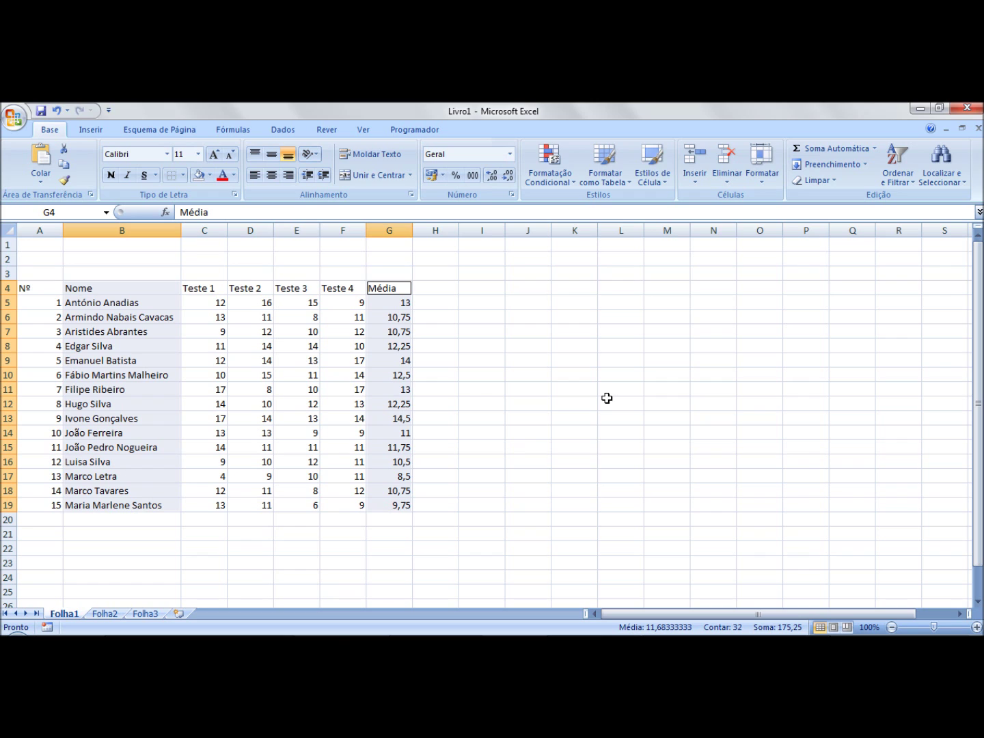
pyautogui.click(97, 134)
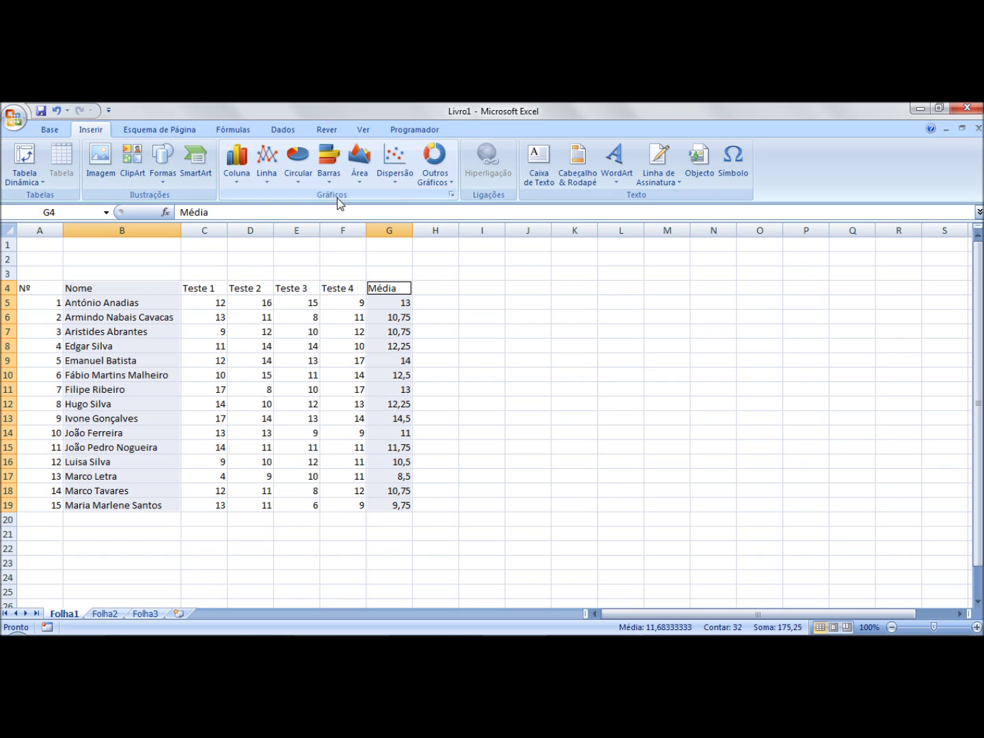
# Step: Insert a 2D clustered column chart of the averages, move it beside the table and enlarge it
pyautogui.click(236, 184)
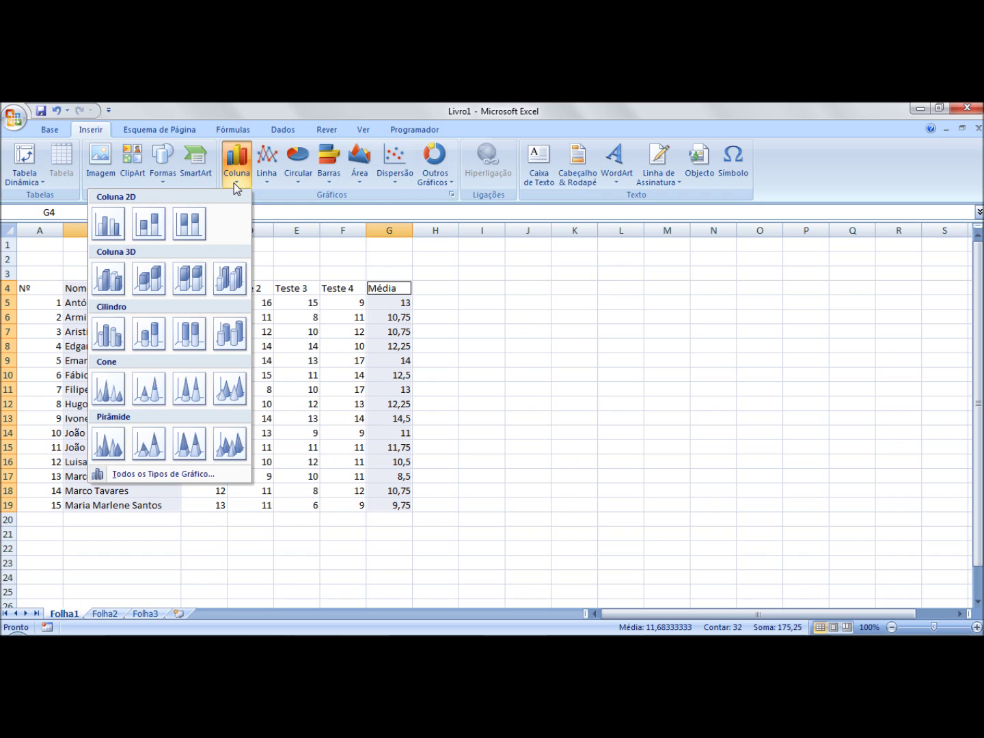
pyautogui.click(108, 227)
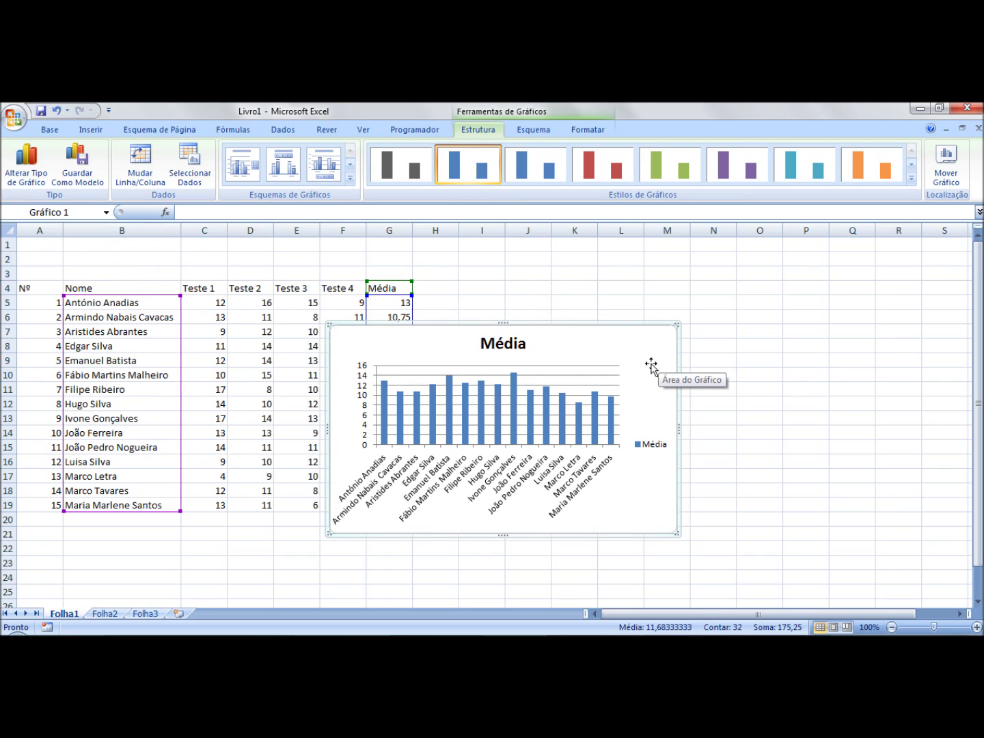
pyautogui.moveTo(652, 351); pyautogui.dragTo(779, 304)
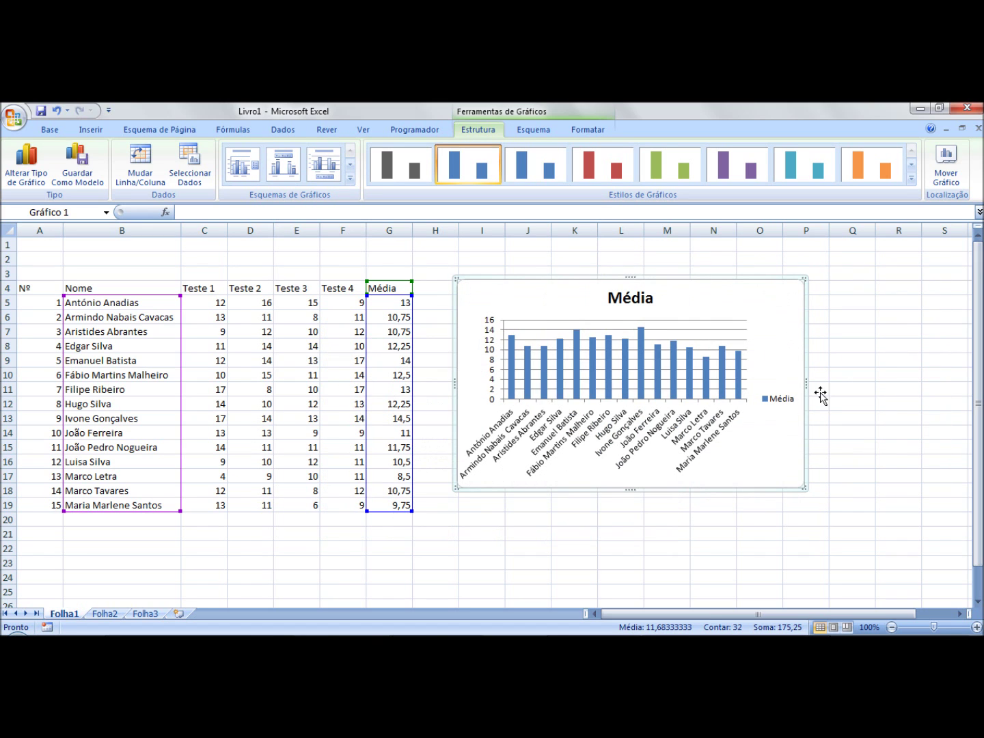
pyautogui.moveTo(804, 488); pyautogui.dragTo(939, 563)
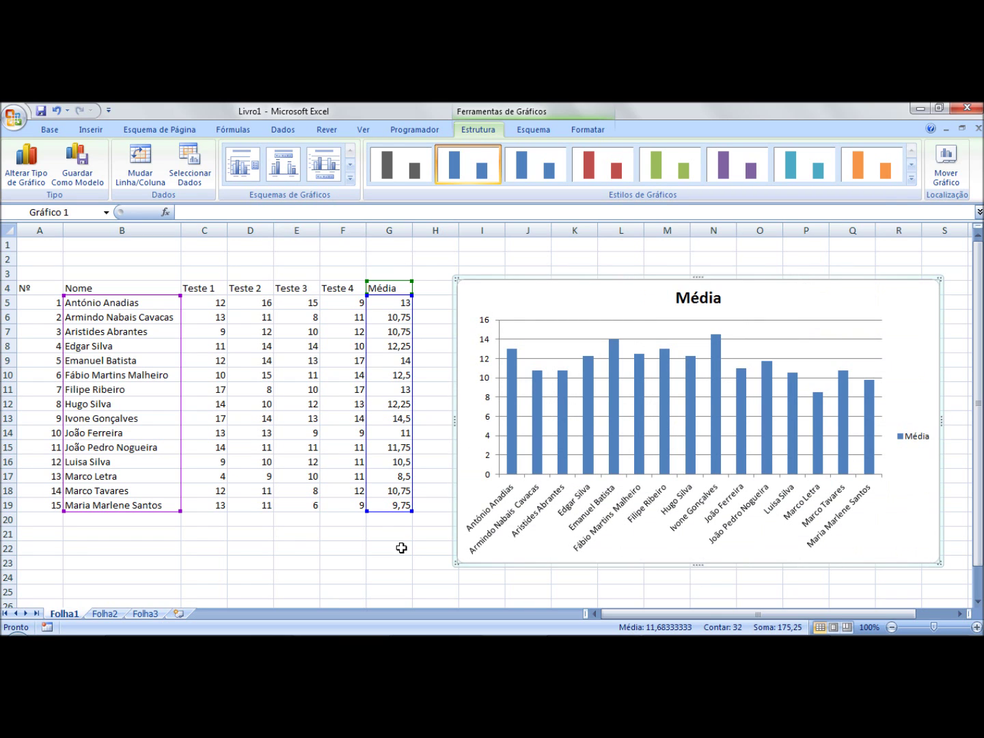
pyautogui.click(402, 548)
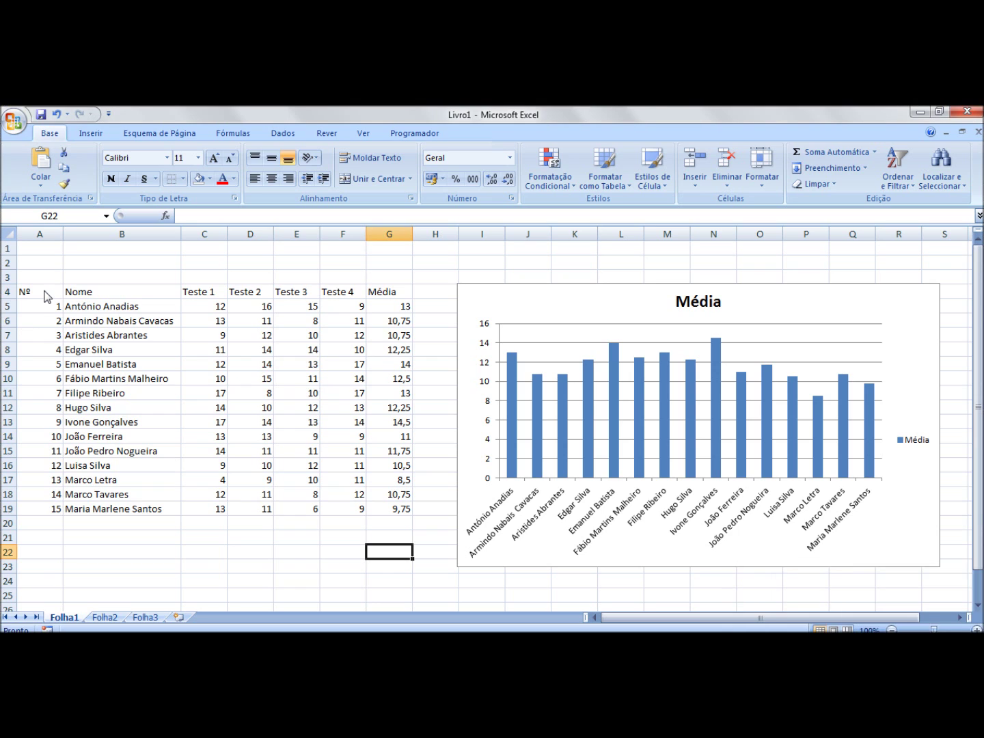
# Step: Give table A4:G19 a dark blue double-line outline
pyautogui.moveTo(46, 296); pyautogui.dragTo(391, 510)
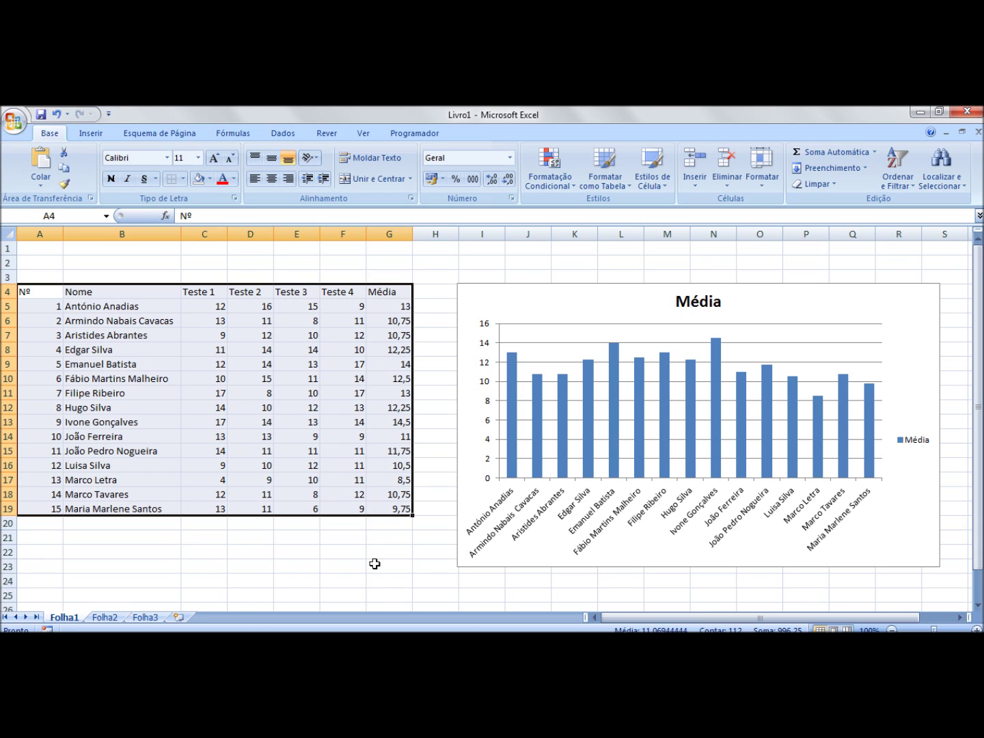
pyautogui.click(183, 180)
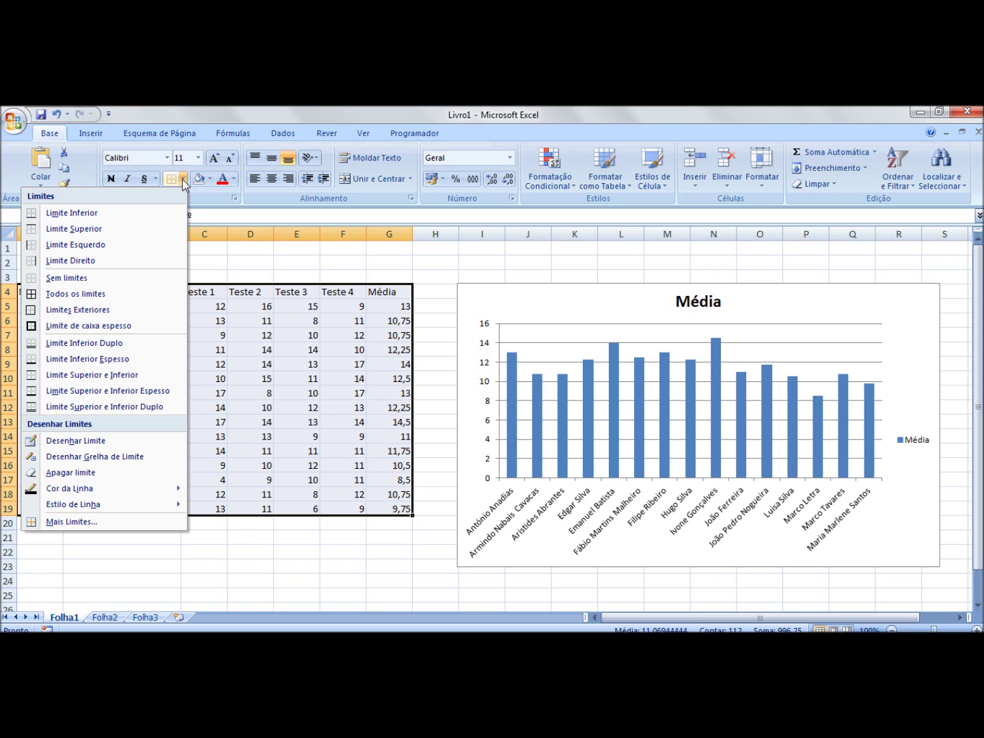
pyautogui.click(72, 522)
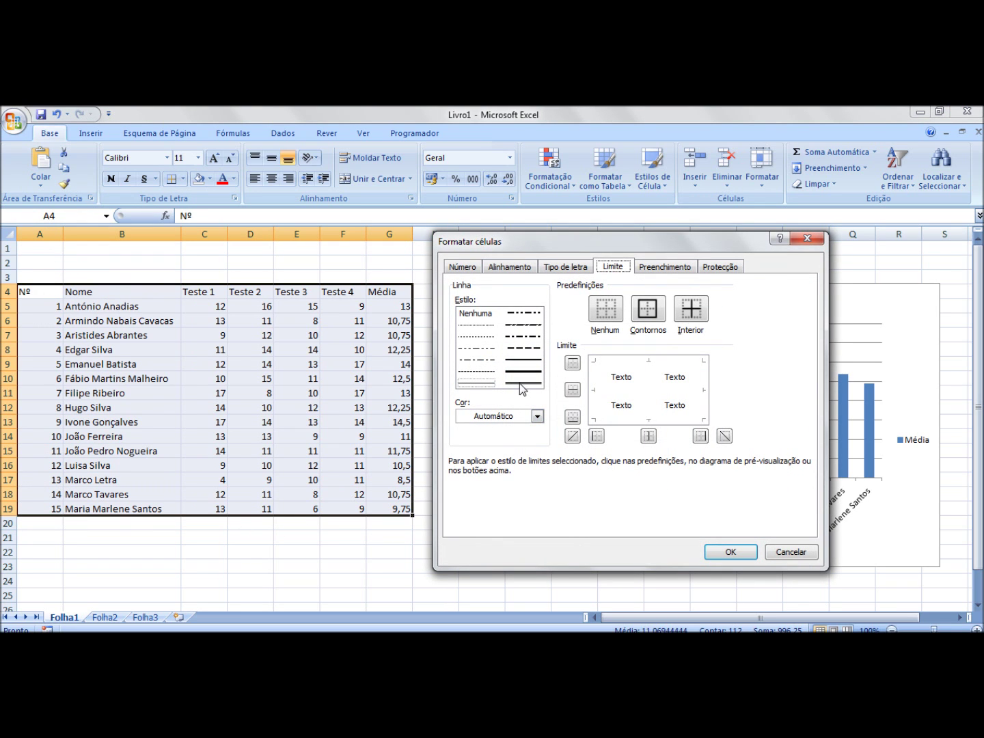
pyautogui.click(524, 382)
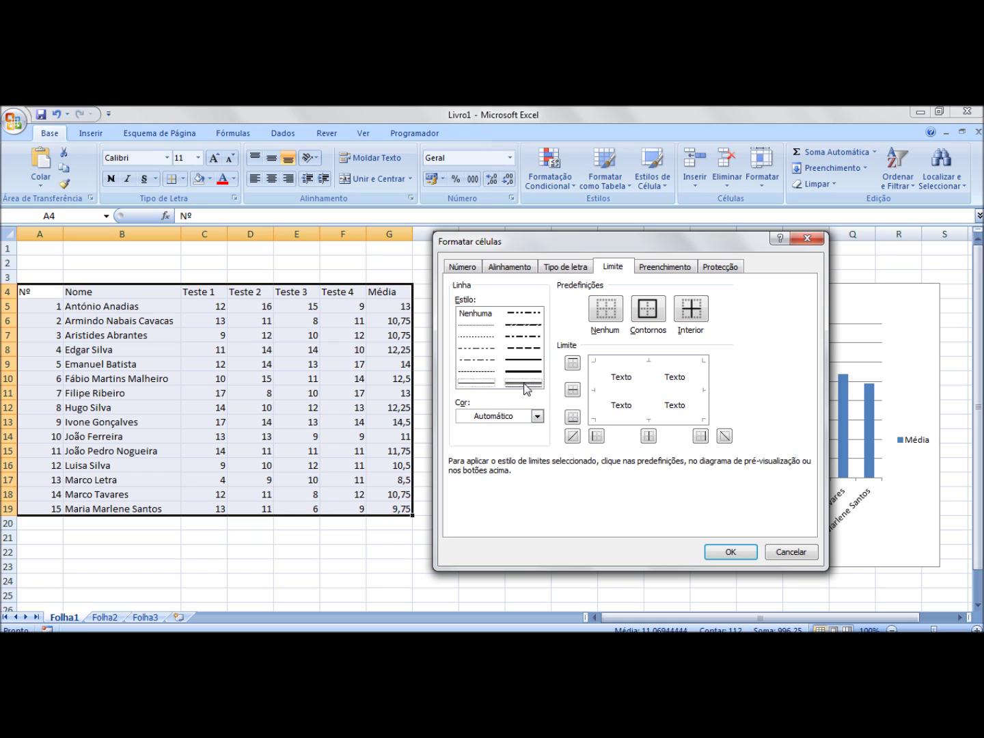
pyautogui.click(539, 417)
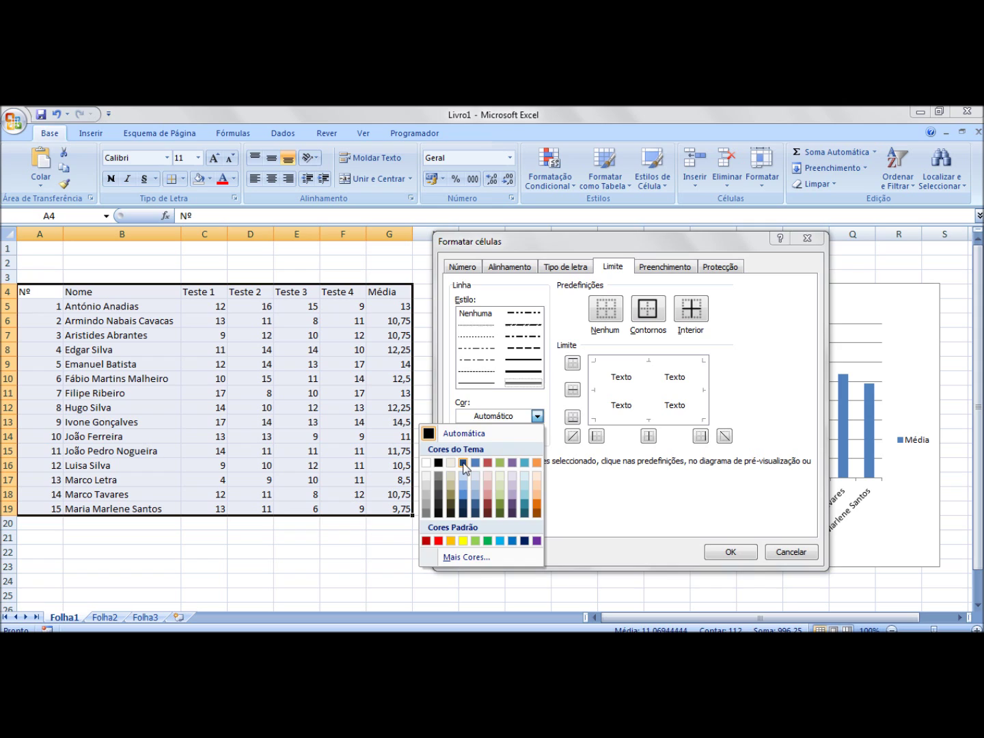
pyautogui.click(463, 464)
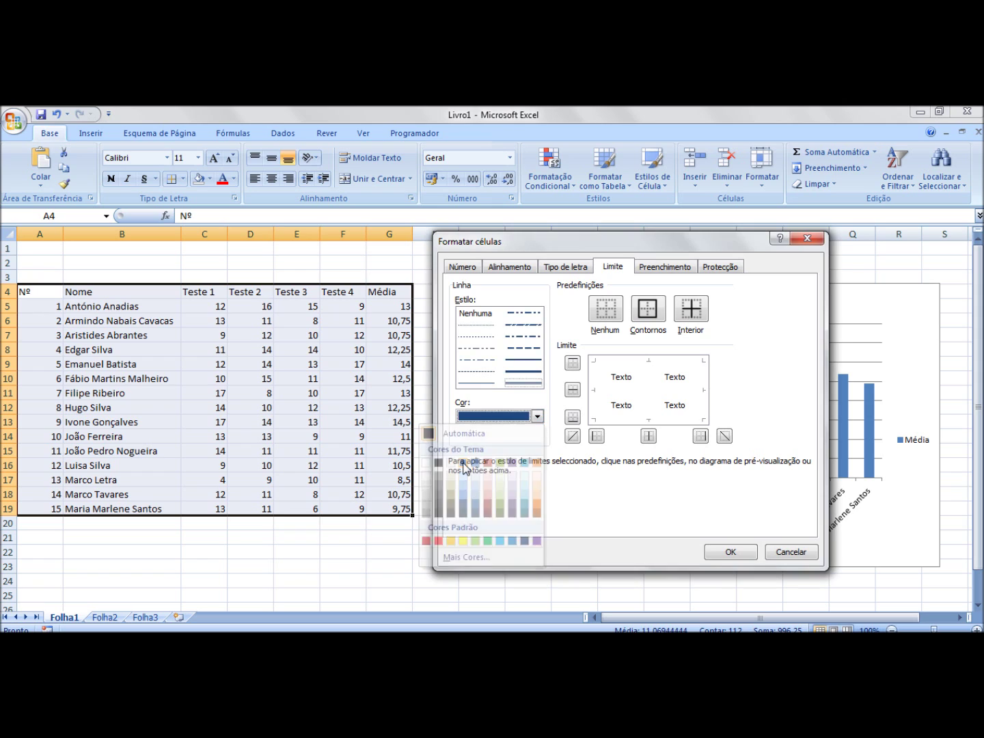
pyautogui.click(651, 313)
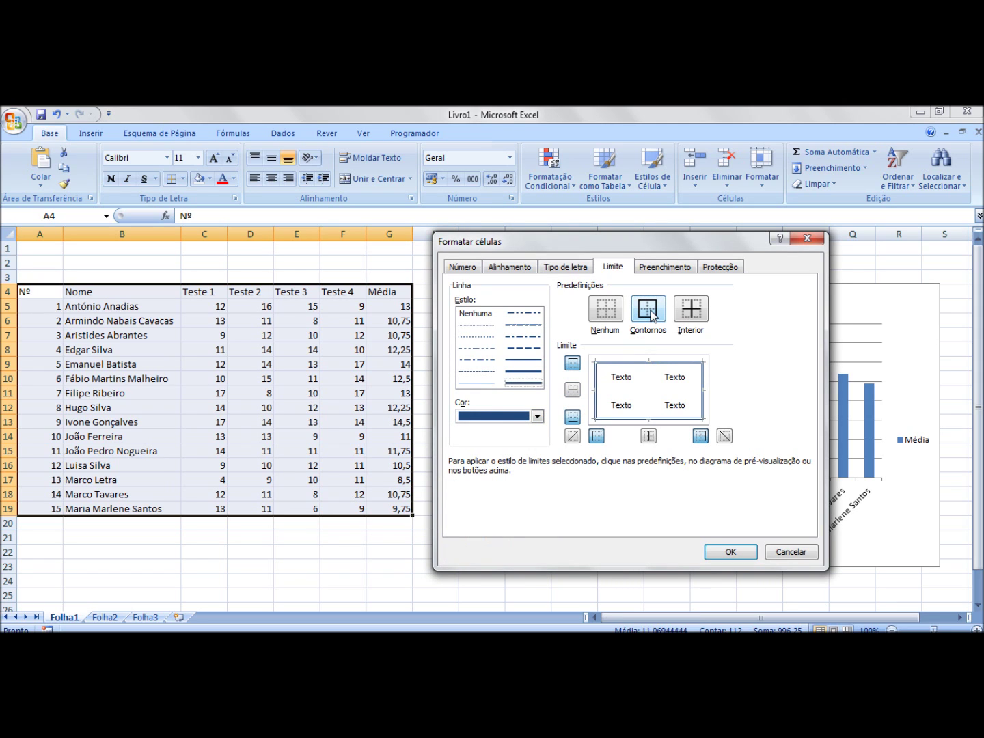
# Step: Add thin Automático-colour inner borders and confirm the border settings
pyautogui.click(469, 383)
pyautogui.click(478, 423)
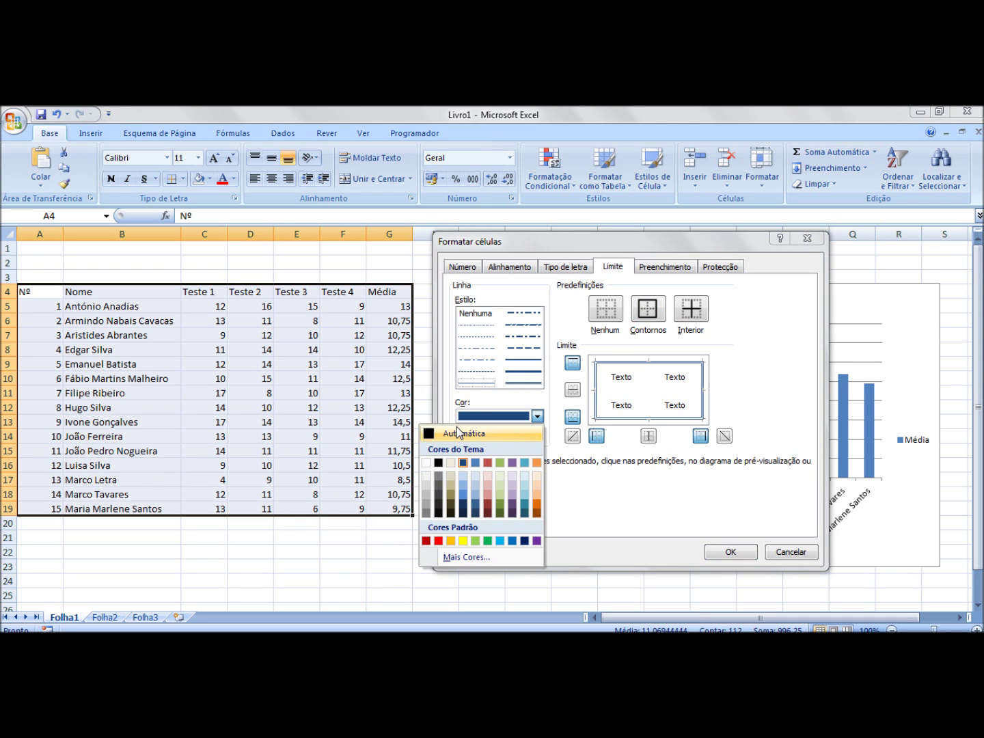
pyautogui.click(457, 432)
pyautogui.click(691, 311)
pyautogui.click(718, 554)
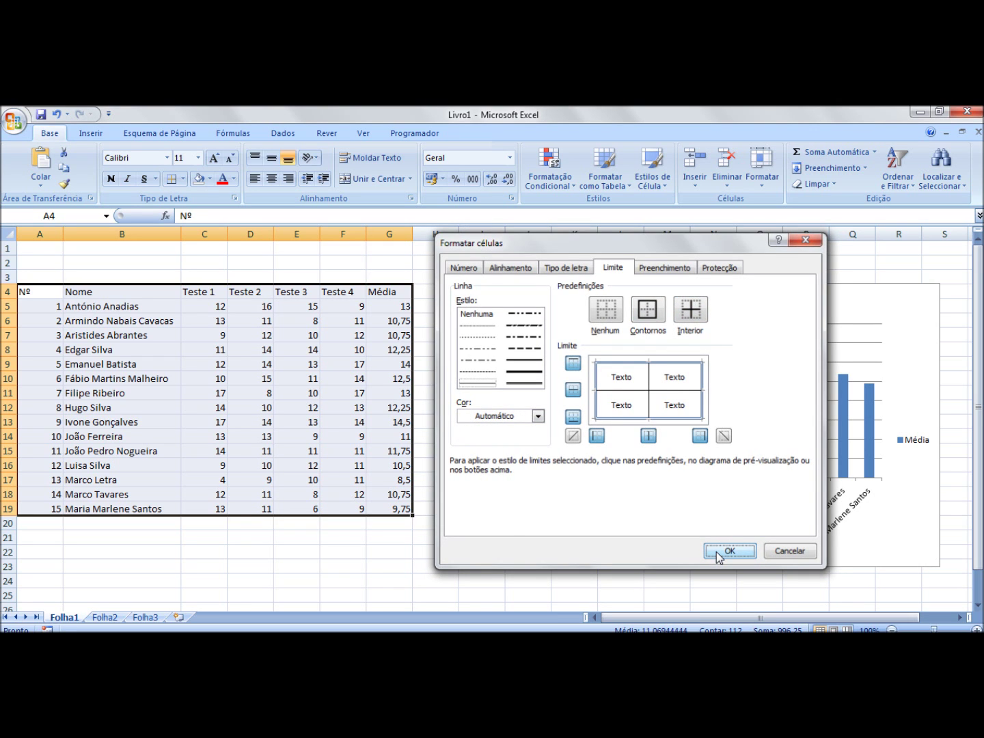
pyautogui.click(356, 560)
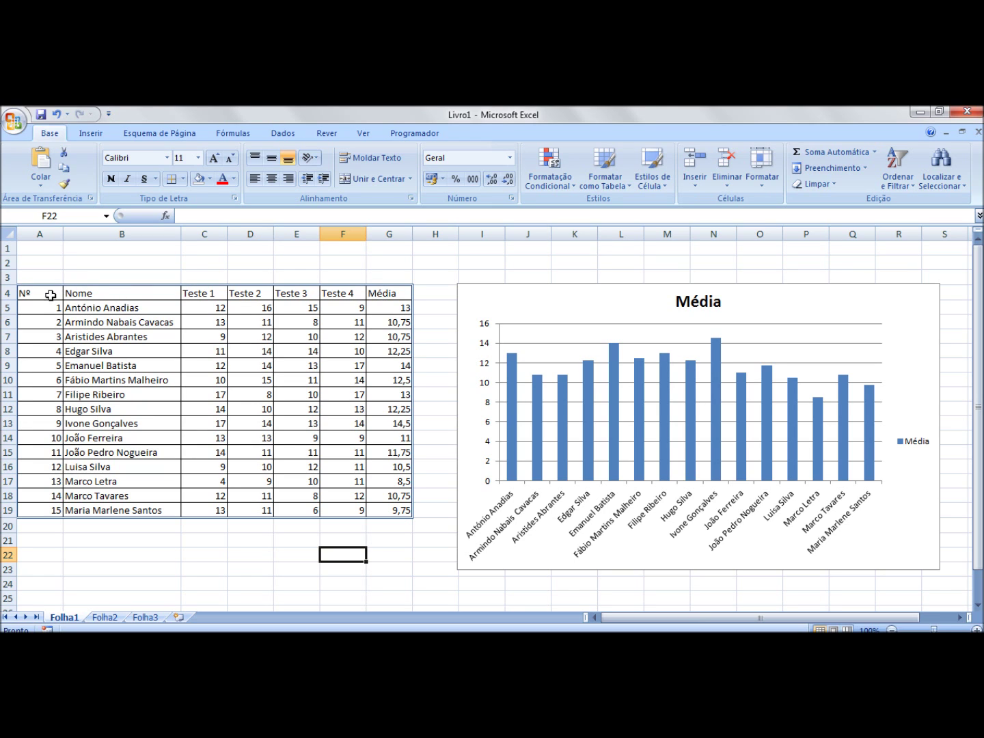
# Step: Give the header cells A4:G4 a light blue theme-colour fill
pyautogui.moveTo(29, 294); pyautogui.dragTo(395, 296)
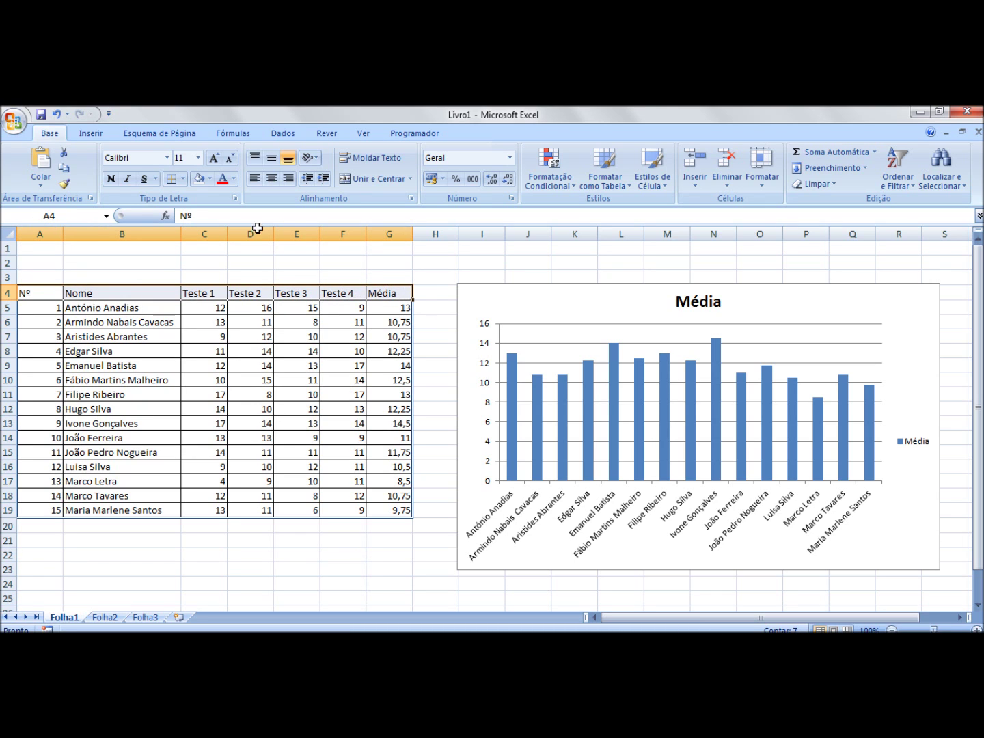
pyautogui.click(211, 178)
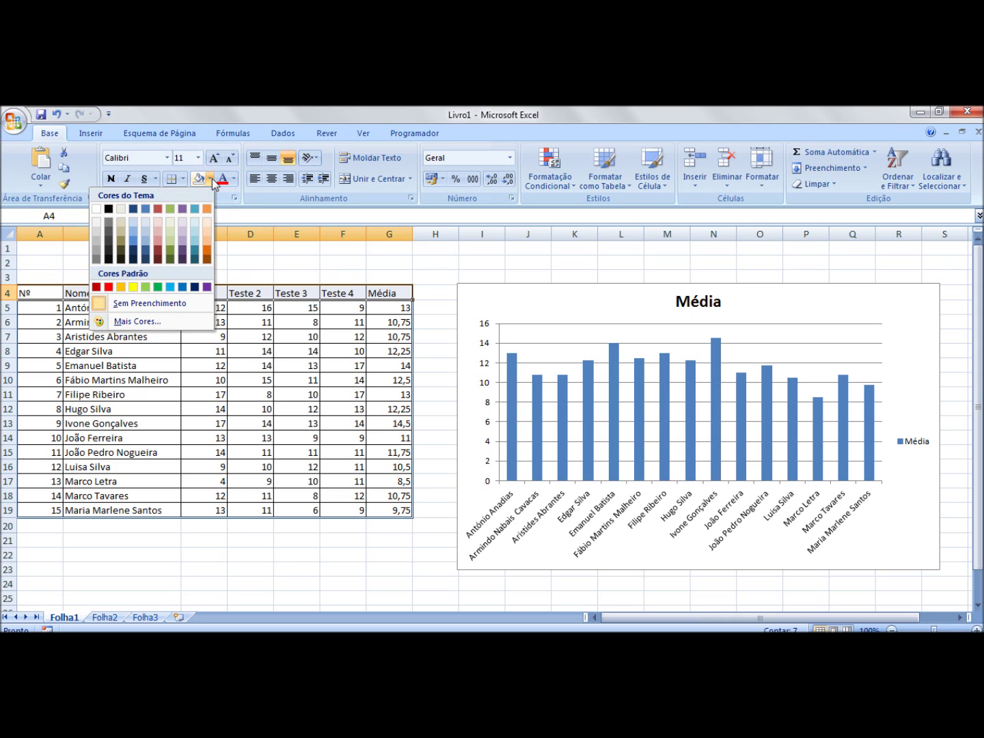
pyautogui.click(134, 234)
pyautogui.click(277, 366)
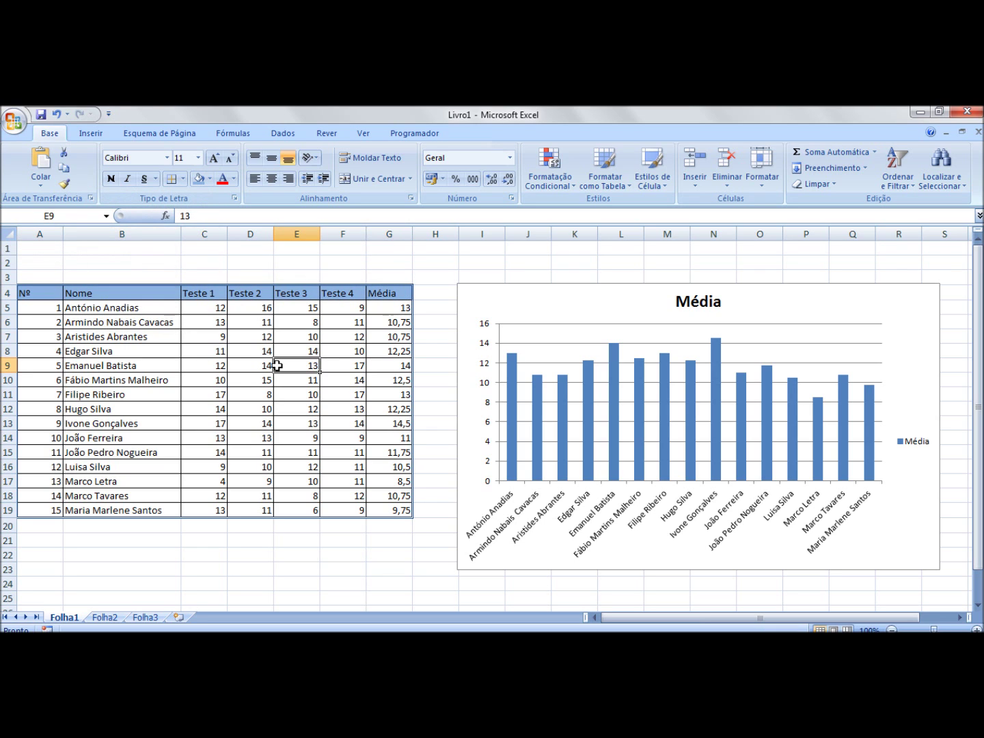
pyautogui.click(27, 293)
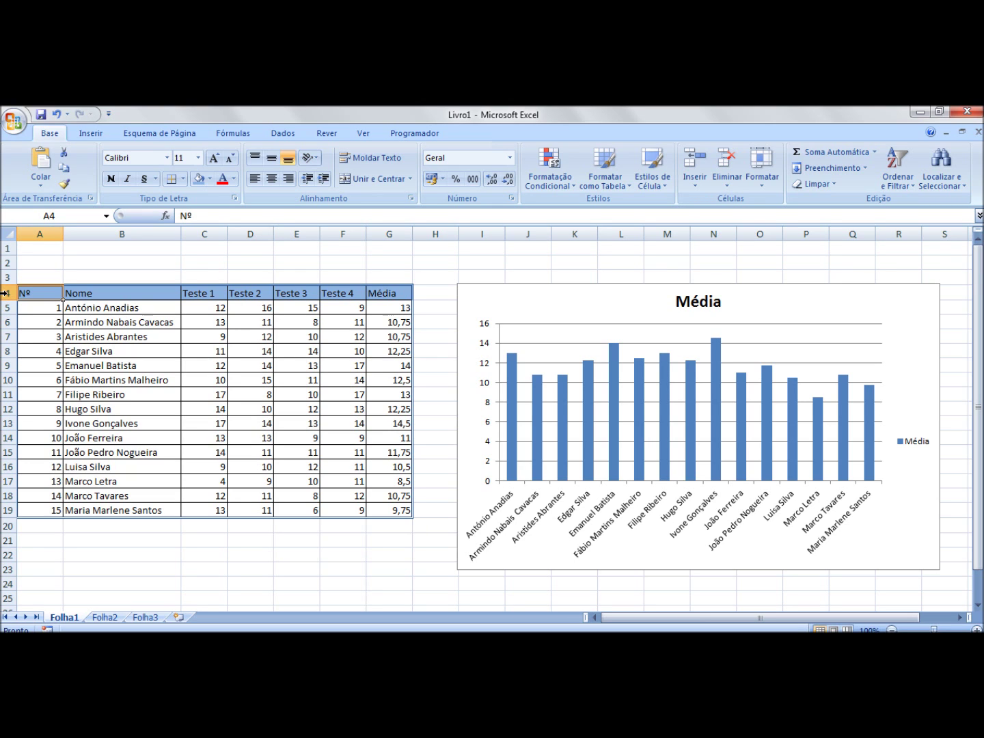
# Step: Set the row height of header row 4 to 25
pyautogui.rightClick(5, 294)
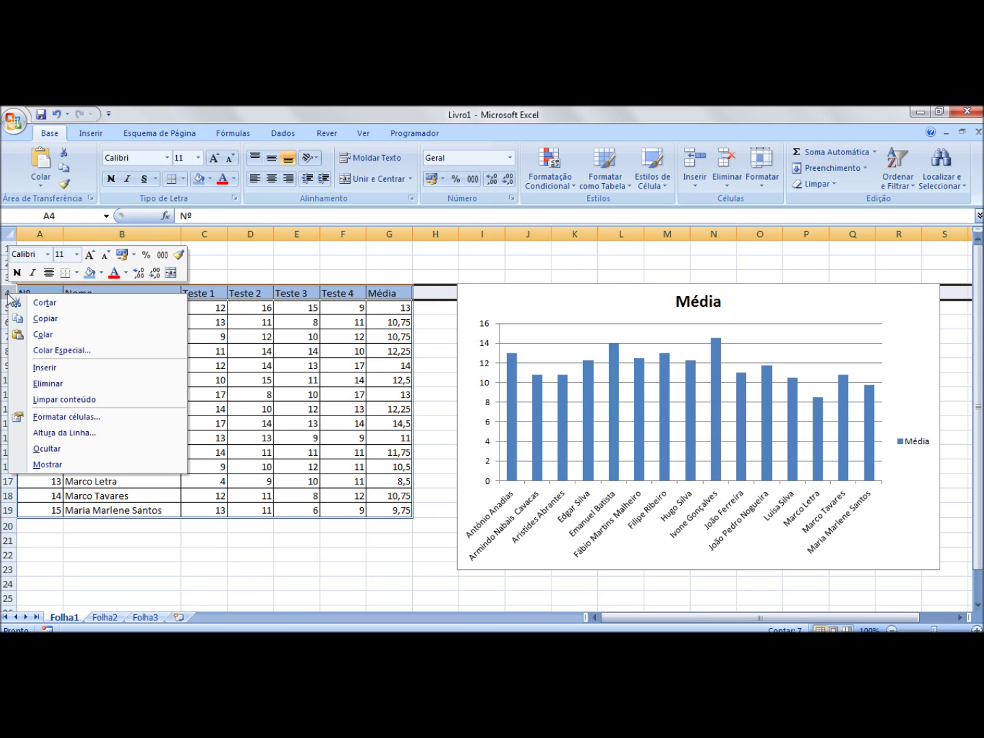
pyautogui.click(56, 434)
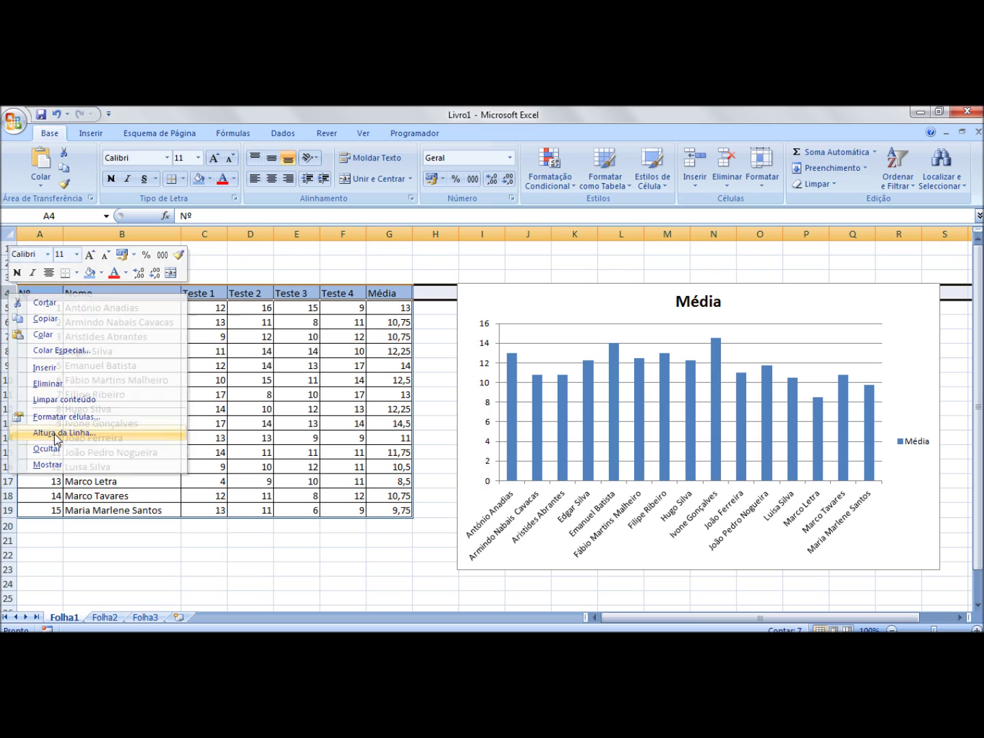
pyautogui.write('25')
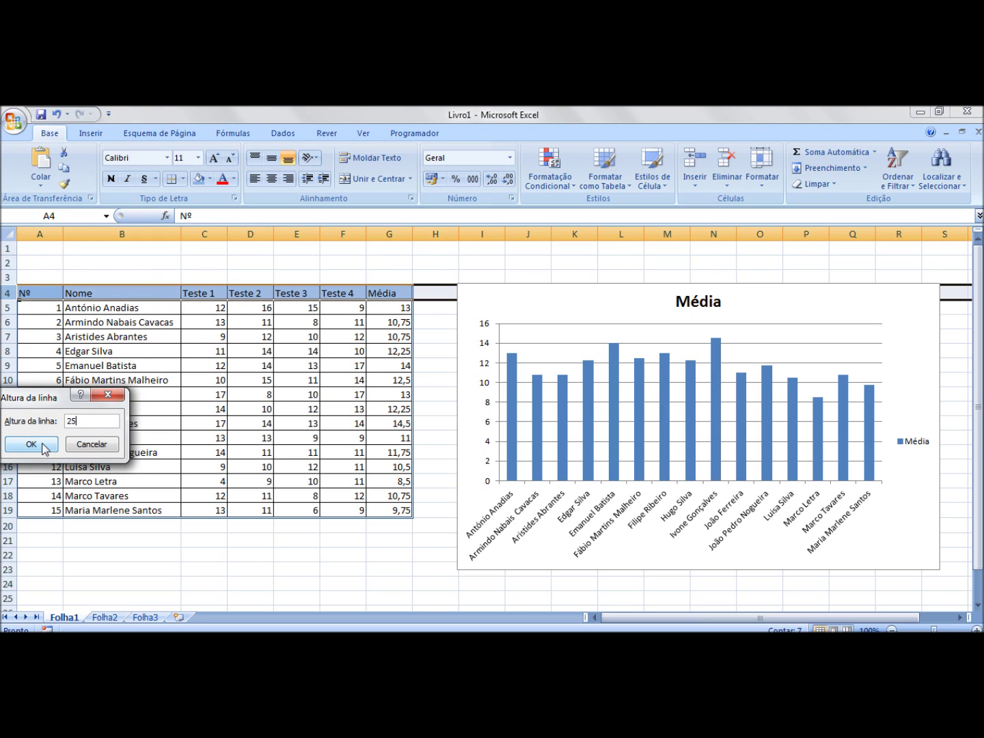
pyautogui.click(51, 445)
pyautogui.click(229, 559)
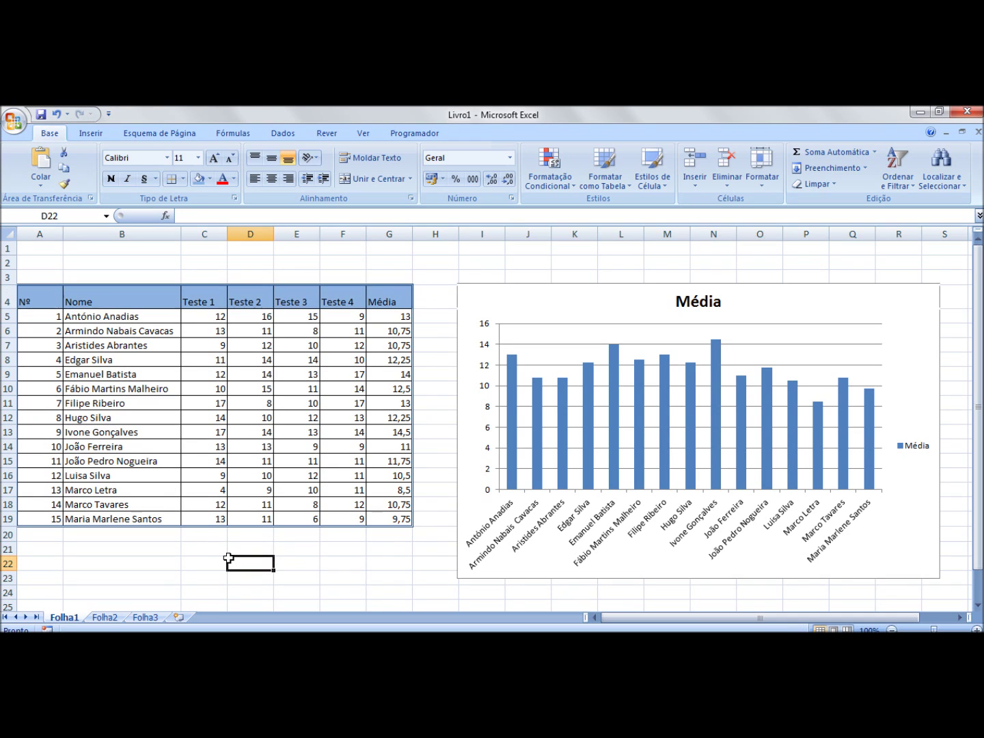